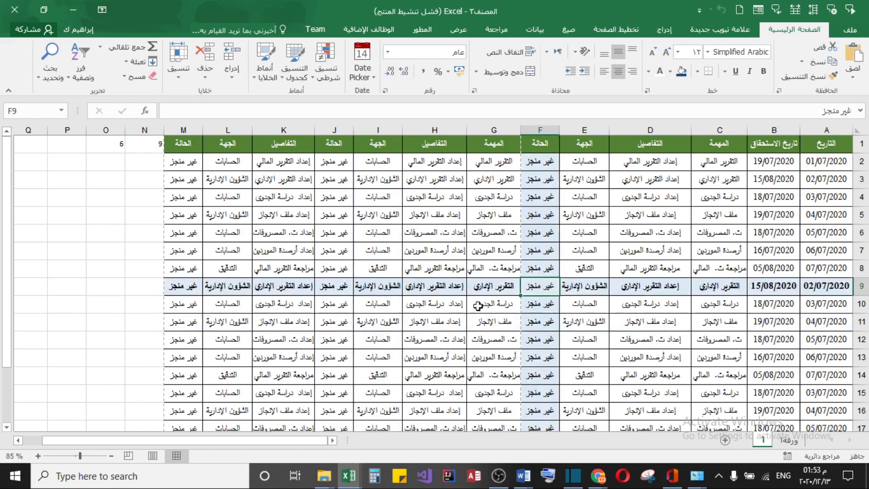
- Select various cells across the sample table to examine the row and column highlighting and the numbers in N1 and O1
{"action": "left_click", "coordinate": [334, 339]}
{"action": "left_click", "coordinate": [190, 337]}
{"action": "left_click", "coordinate": [227, 325]}
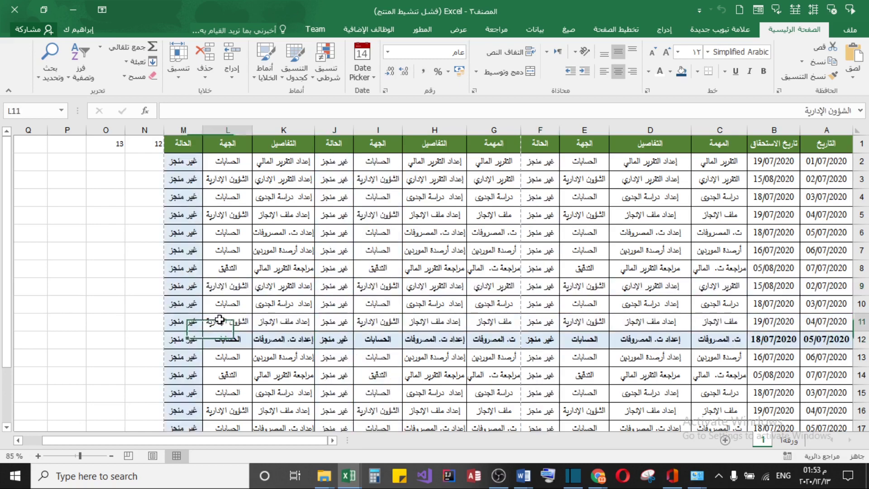
{"action": "left_click", "coordinate": [528, 362]}
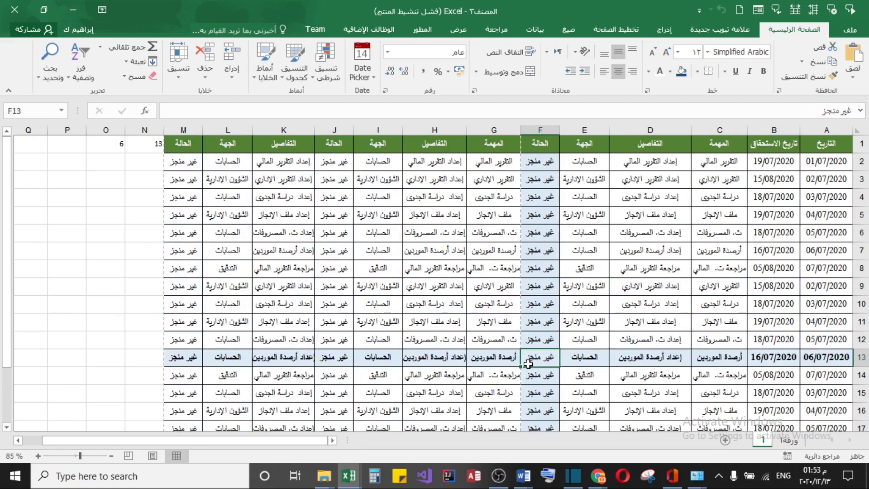
{"action": "left_click", "coordinate": [365, 325]}
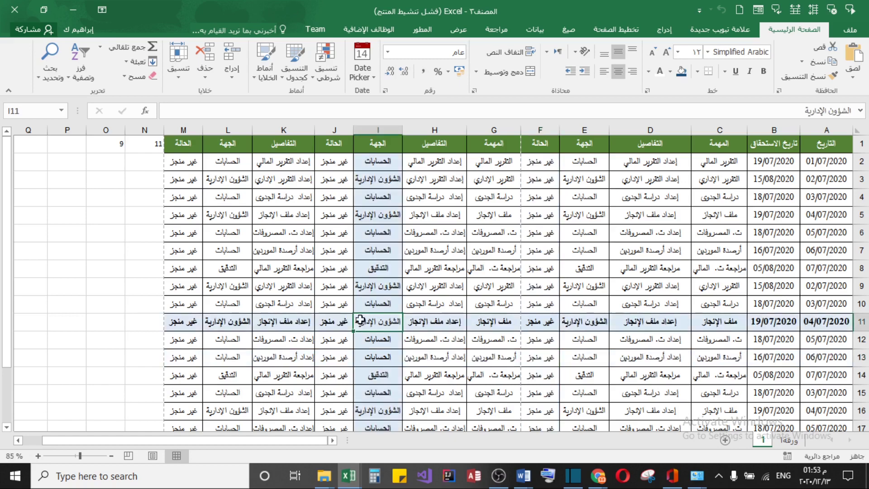
{"action": "left_click", "coordinate": [333, 304]}
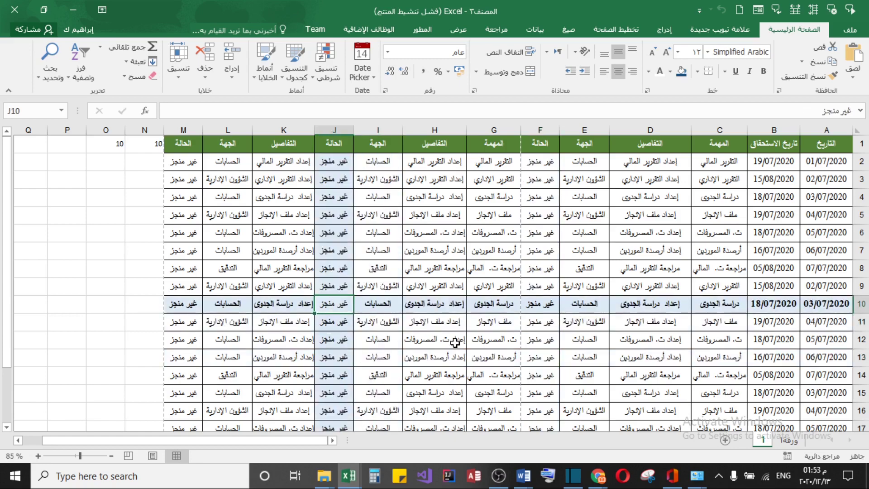
{"action": "left_click", "coordinate": [539, 362]}
{"action": "left_click", "coordinate": [368, 379]}
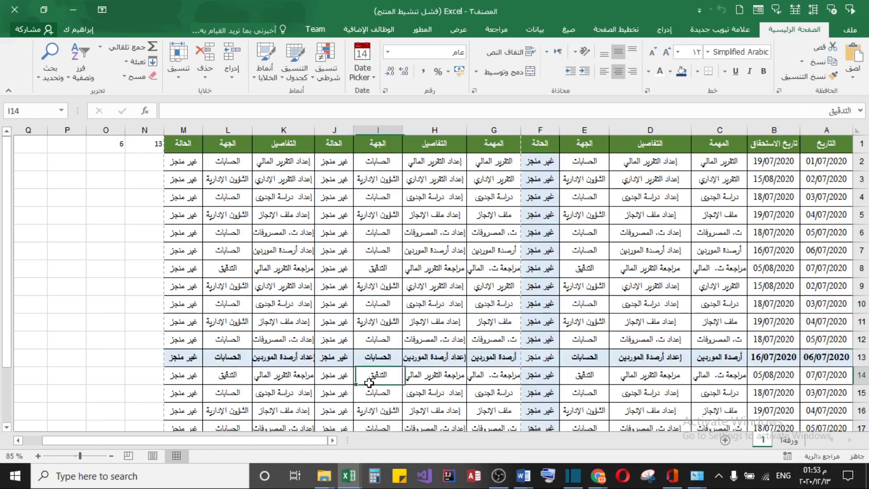
{"action": "left_click", "coordinate": [229, 392]}
{"action": "left_click", "coordinate": [520, 290]}
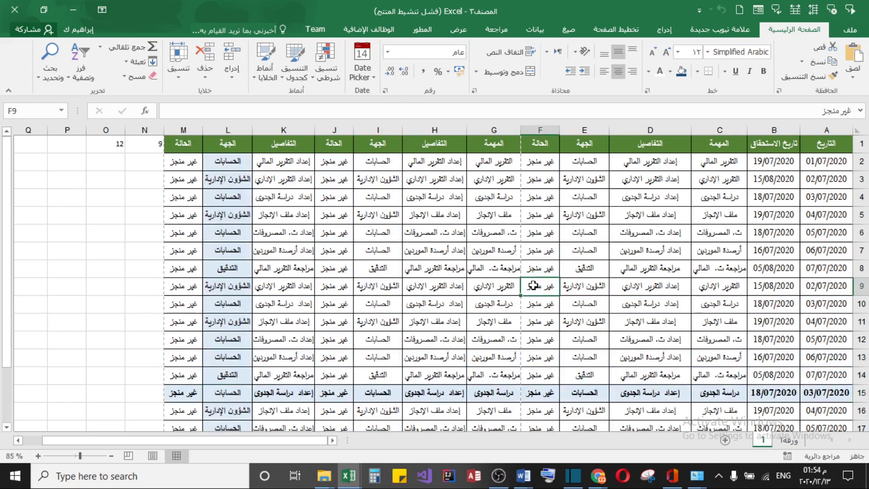
{"action": "left_click", "coordinate": [184, 251]}
{"action": "left_click", "coordinate": [383, 345]}
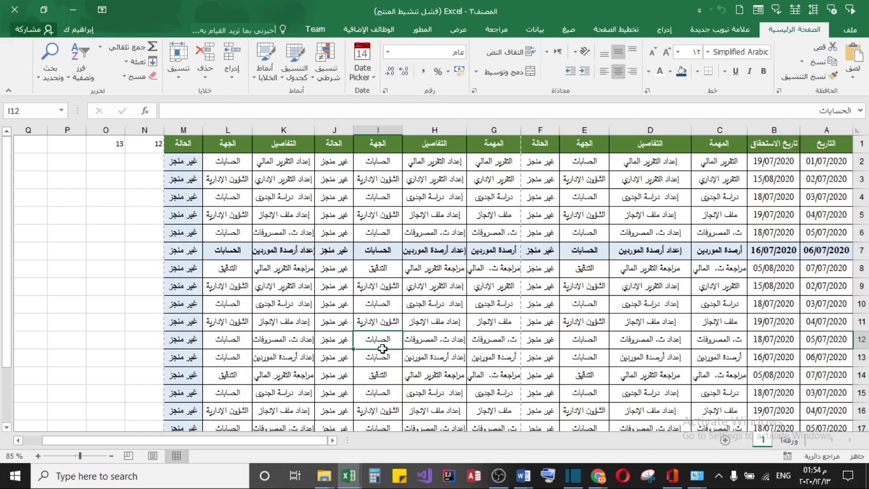
{"action": "left_click", "coordinate": [582, 372]}
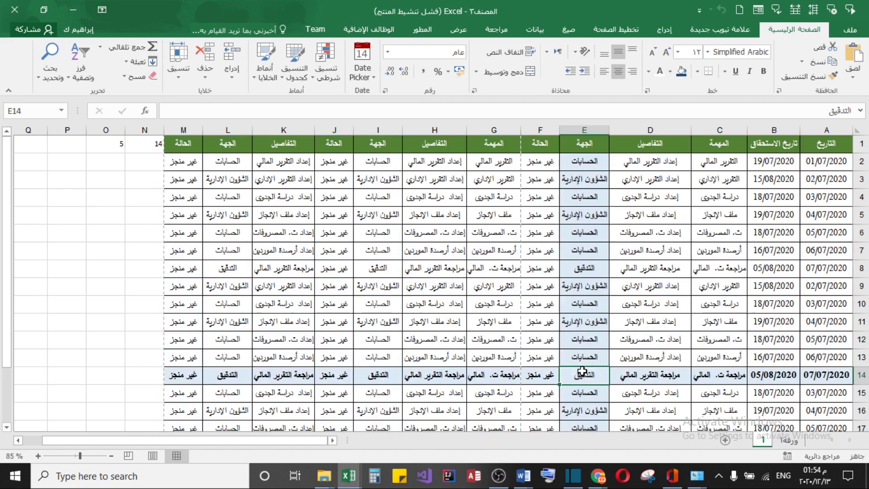
{"action": "left_click", "coordinate": [709, 302]}
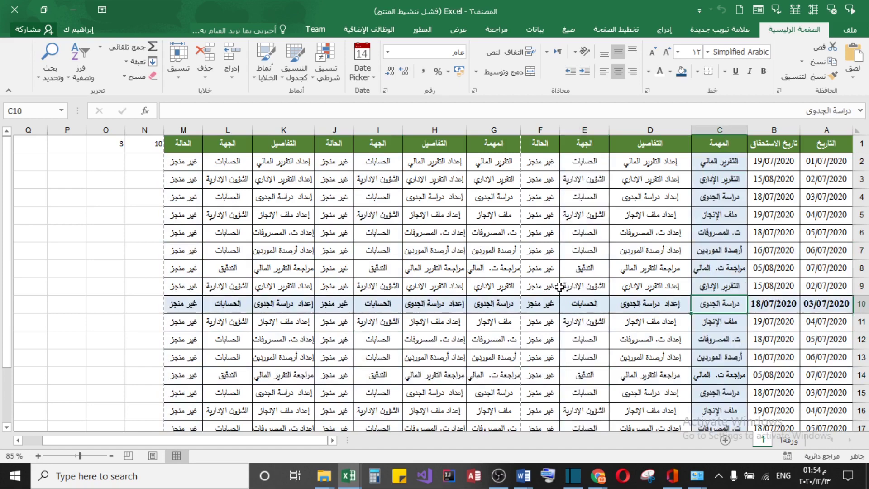
{"action": "left_click", "coordinate": [536, 295]}
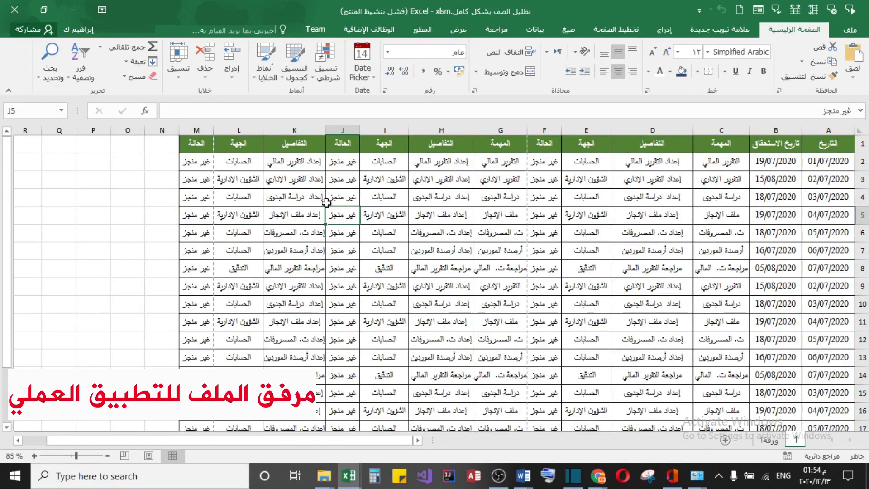
- Assign the name RowNu to cell N1 in the practice workbook تظليل الصف بشكل كامل.xlsm
{"action": "left_click", "coordinate": [161, 147]}
{"action": "left_click", "coordinate": [14, 111]}
{"action": "mouse_move", "coordinate": [150, 145]}
{"action": "left_mouse_down"}
{"action": "mouse_move", "coordinate": [181, 171]}
{"action": "mouse_move", "coordinate": [153, 144]}
{"action": "left_mouse_up"}
{"action": "left_click", "coordinate": [5, 109]}
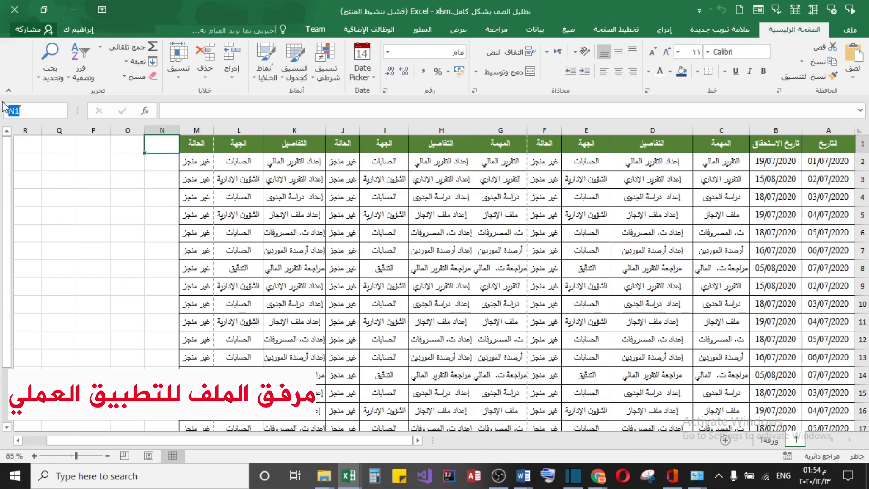
{"action": "type", "text": "RowNu"}
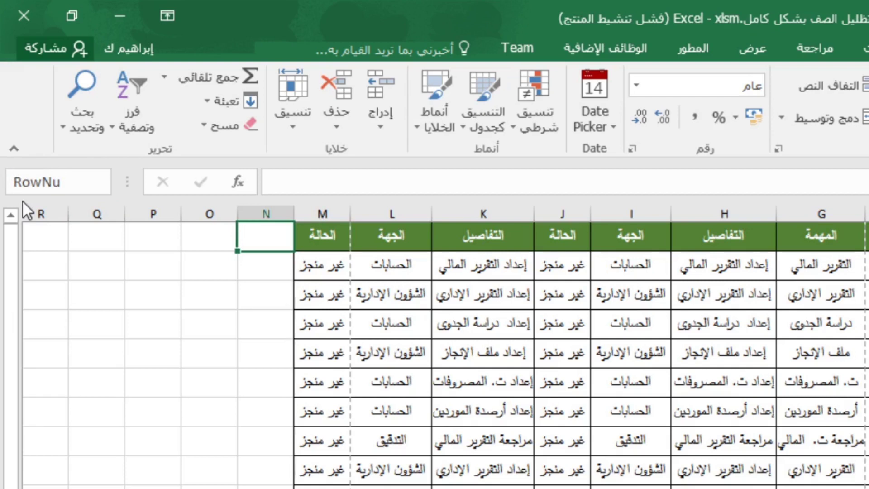
{"action": "key", "text": "Return"}
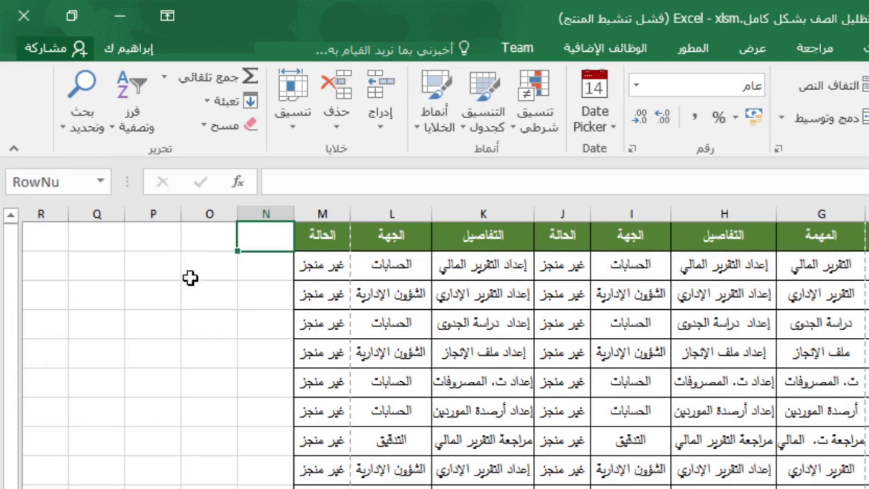
- Check the name assigned to cell N1 by selecting it again and comparing it with neighbouring empty cells
{"action": "left_click", "coordinate": [225, 298]}
{"action": "left_click", "coordinate": [261, 231]}
{"action": "left_click", "coordinate": [168, 319]}
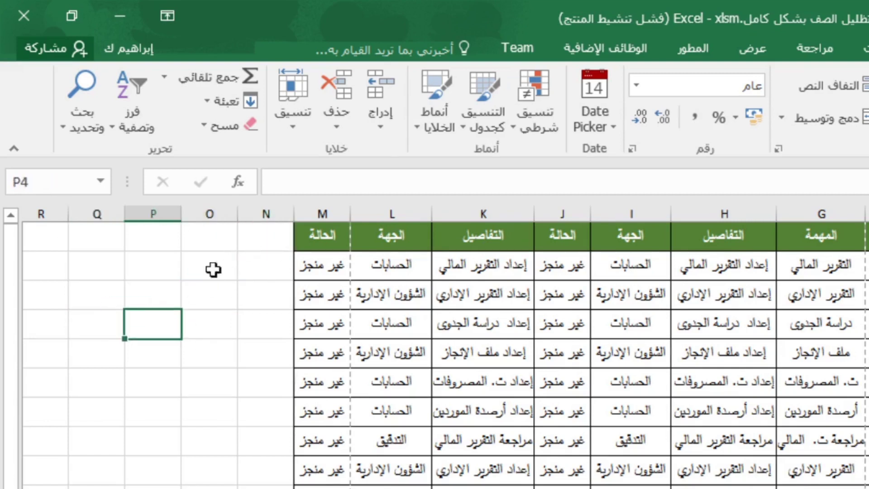
{"action": "left_click", "coordinate": [262, 236]}
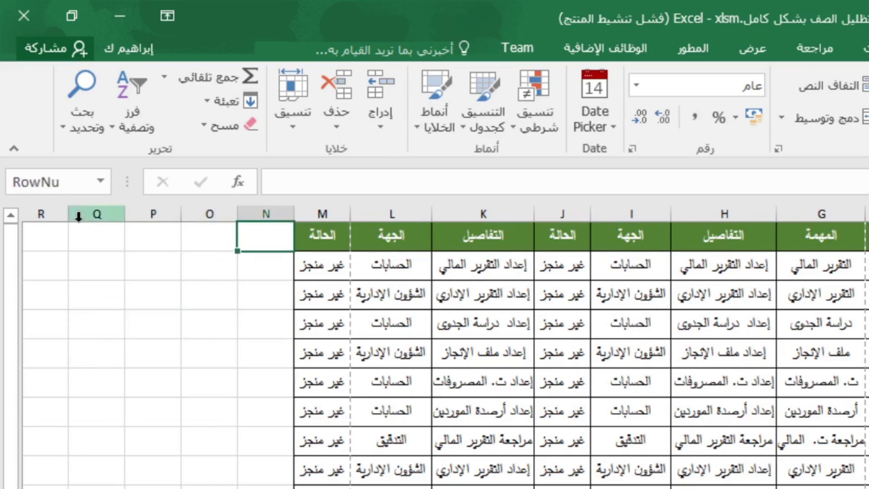
{"action": "left_click", "coordinate": [174, 317]}
{"action": "left_click", "coordinate": [233, 243]}
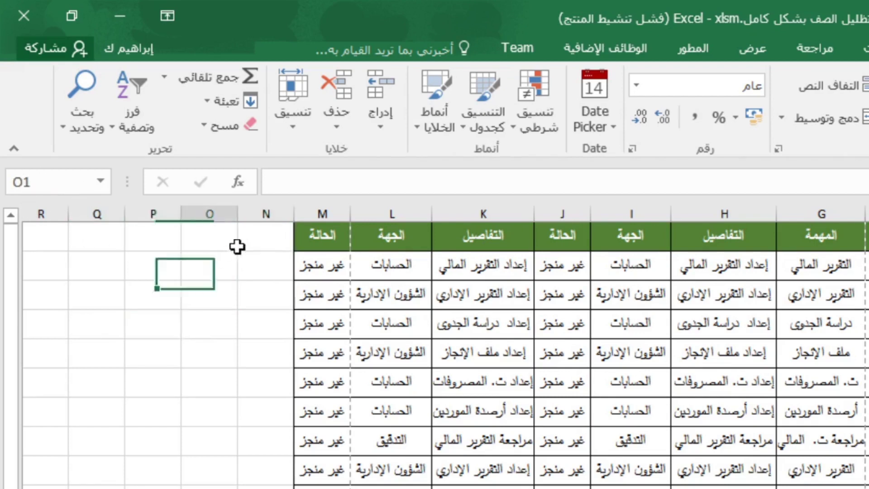
{"action": "left_click", "coordinate": [246, 235]}
- Assign the name ColNu to cell O1
{"action": "left_click", "coordinate": [215, 236]}
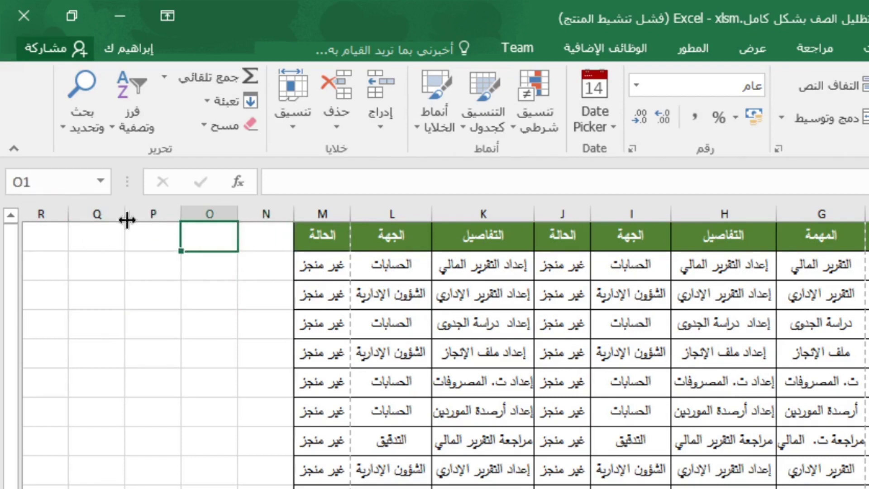
{"action": "left_click", "coordinate": [58, 181]}
{"action": "type", "text": "Col"}
{"action": "key", "text": "BackSpace"}
{"action": "key", "text": "BackSpace"}
{"action": "key", "text": "BackSpace"}
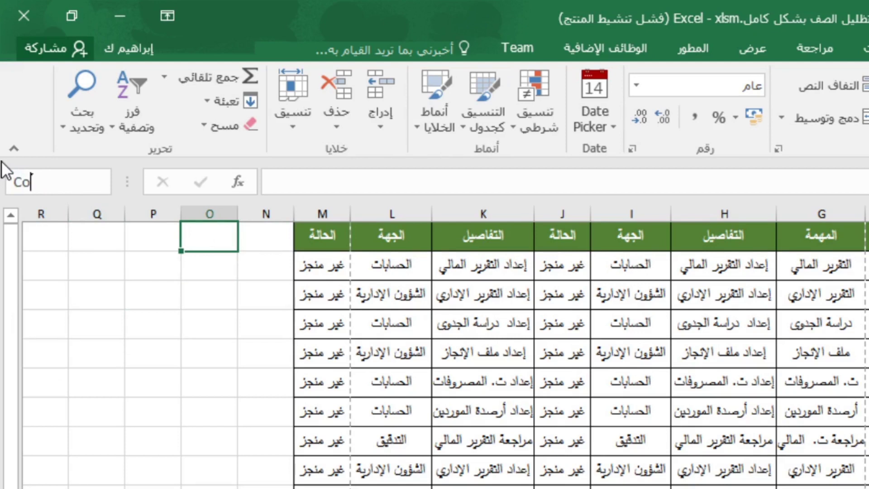
{"action": "type", "text": "ColNu"}
{"action": "key", "text": "Return"}
- Check the names of cells O1 and N1 by selecting each of them again
{"action": "left_click", "coordinate": [45, 353]}
{"action": "left_click", "coordinate": [209, 237]}
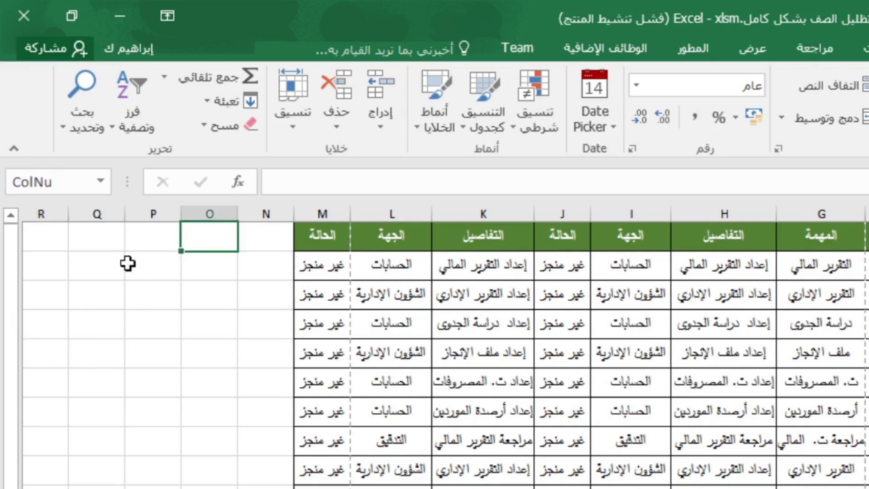
{"action": "left_click", "coordinate": [174, 319]}
{"action": "left_click", "coordinate": [206, 245]}
{"action": "left_click", "coordinate": [263, 236]}
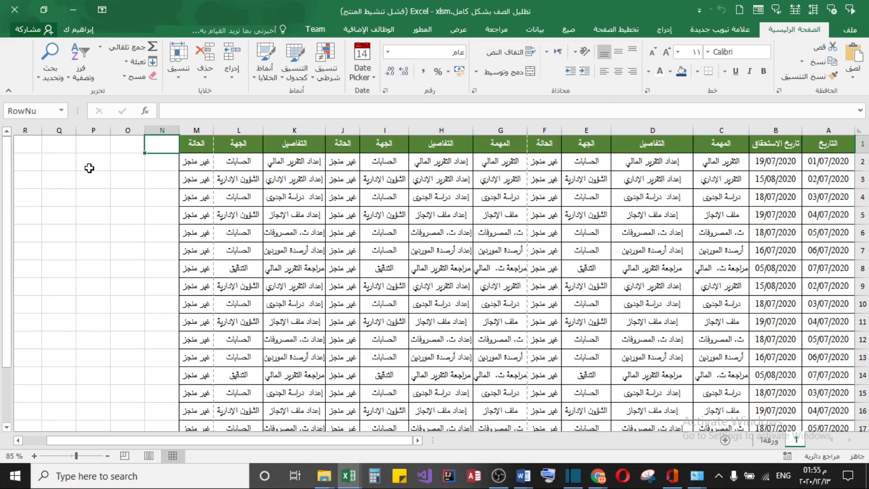
{"action": "left_click", "coordinate": [119, 229]}
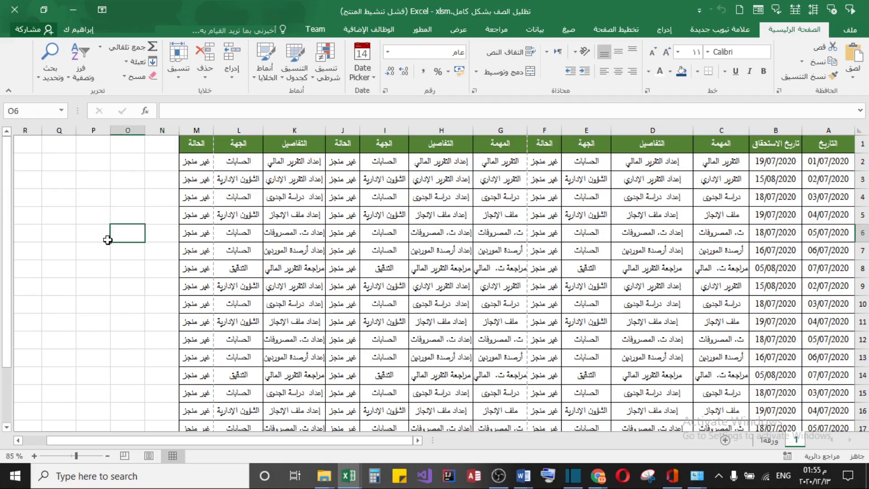
- Make sure the Developer (المطور) tab is enabled in the ribbon customization options and accept the settings
{"action": "left_click", "coordinate": [424, 32]}
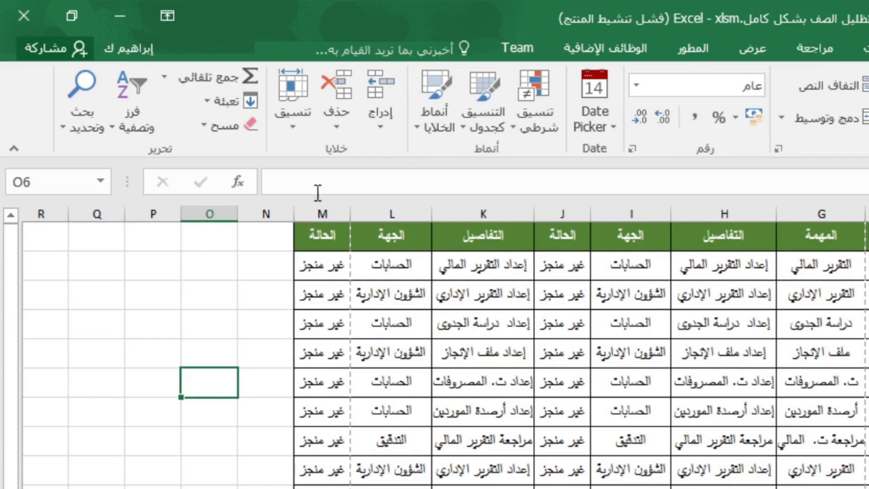
{"action": "right_click", "coordinate": [246, 147]}
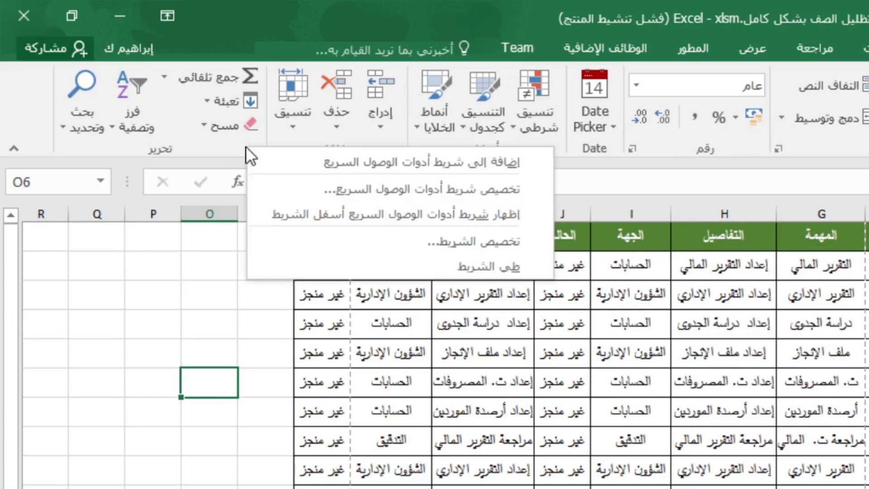
{"action": "left_click", "coordinate": [376, 232]}
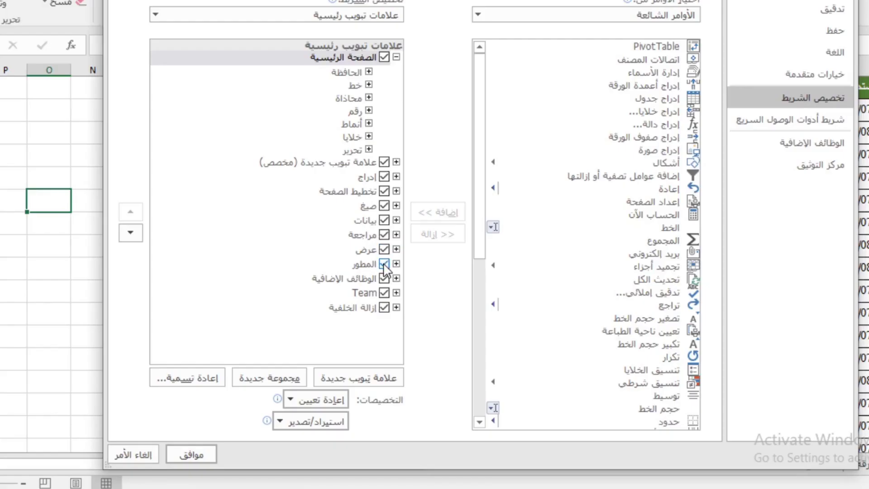
{"action": "left_click", "coordinate": [380, 268]}
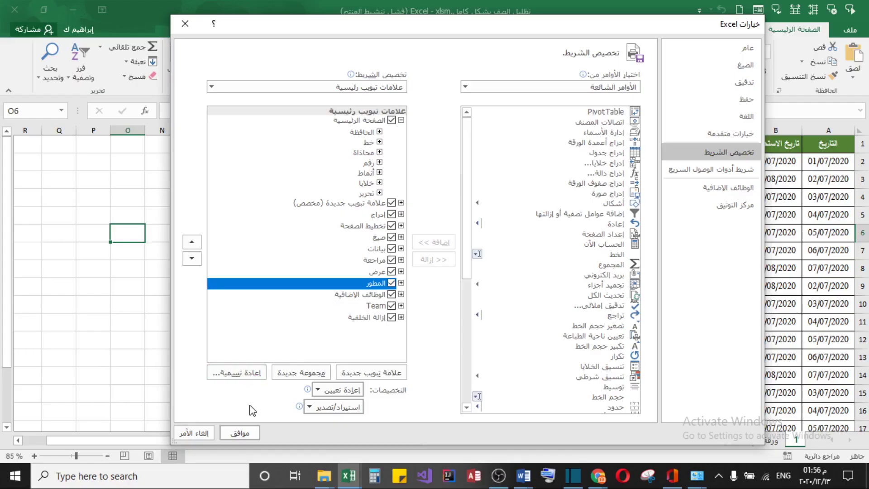
{"action": "left_click", "coordinate": [244, 433]}
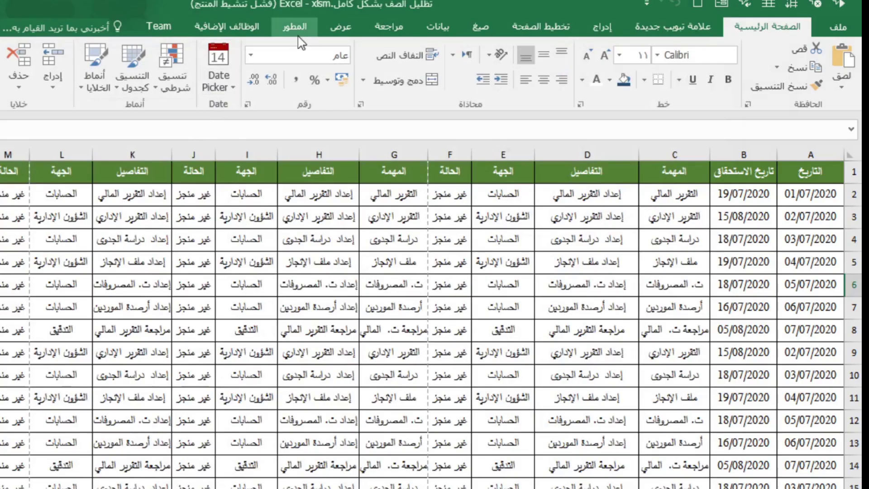
- Open the Visual Basic editor and move its window so the code area is in clear view
{"action": "left_click", "coordinate": [298, 36]}
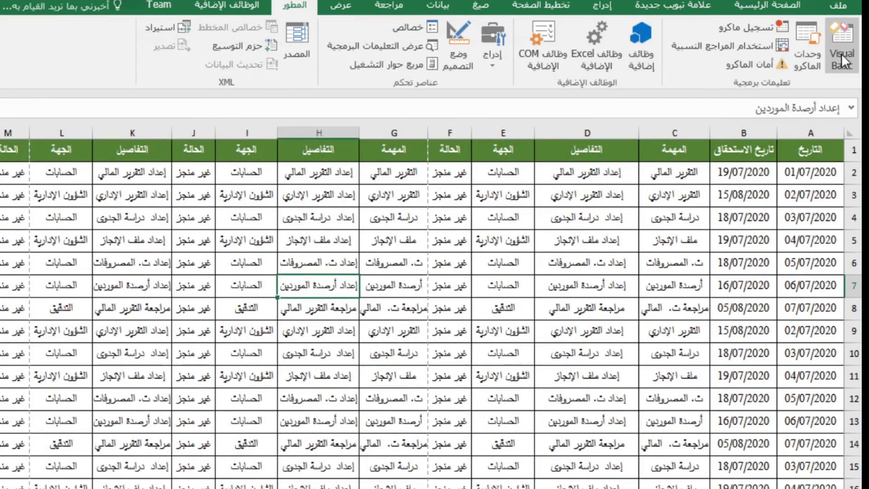
{"action": "left_click", "coordinate": [841, 81]}
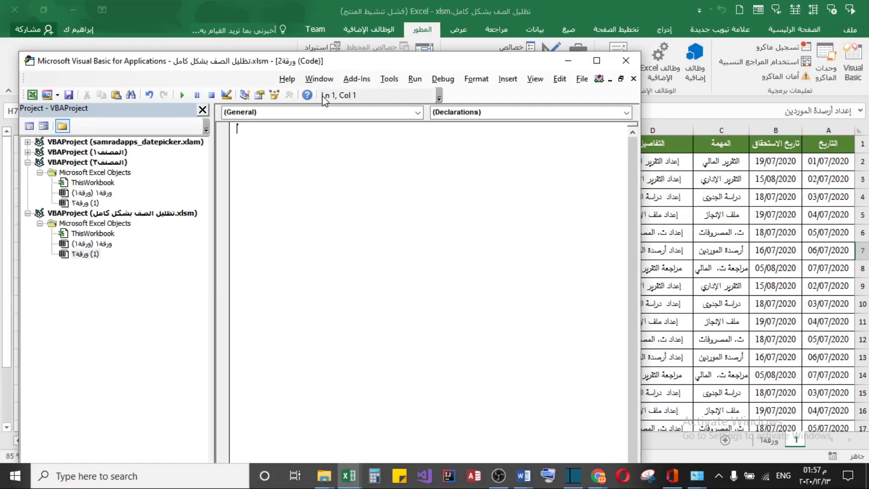
{"action": "left_click_drag", "start_coordinate": [352, 65], "coordinate": [455, 47]}
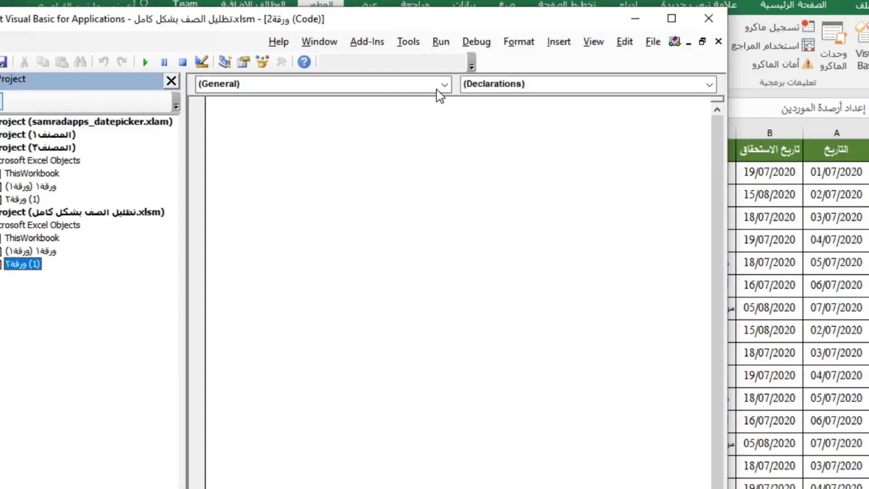
- Create a Worksheet_SelectionChange procedure in the ورقة2 sheet module with [RowNu] = ActiveCell.Row and [ColNu] = ActiveCell.Column
{"action": "left_click", "coordinate": [445, 85]}
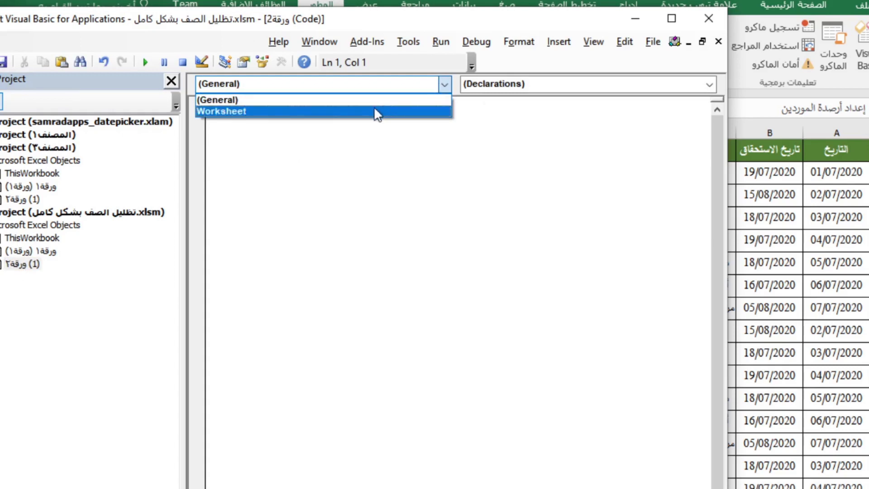
{"action": "left_click", "coordinate": [368, 112]}
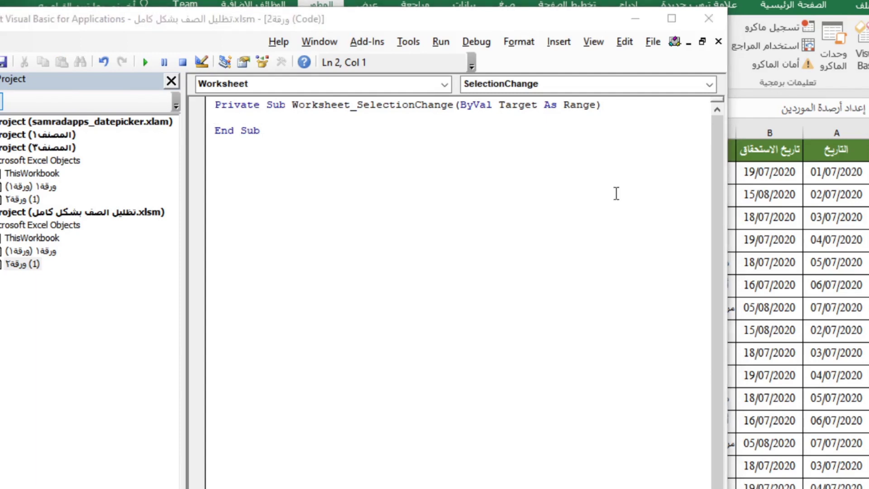
{"action": "left_click", "coordinate": [281, 120]}
{"action": "type", "text": "[RowNu] = ActiveCell.Row [ColNu] = ActiveCell.Column"}
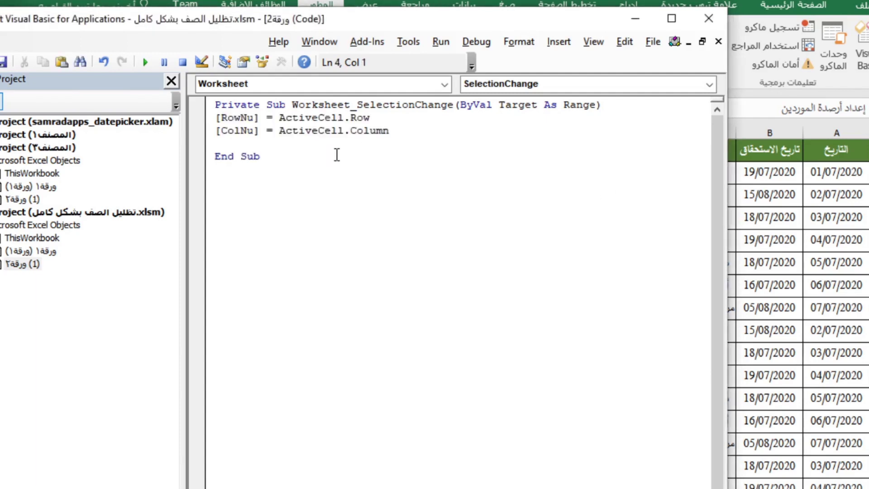
- Place the code editor below the sheet's header row and examine the ActiveCell assignments against the cells RowNu and ColNu
{"action": "left_click_drag", "start_coordinate": [254, 19], "coordinate": [304, 208]}
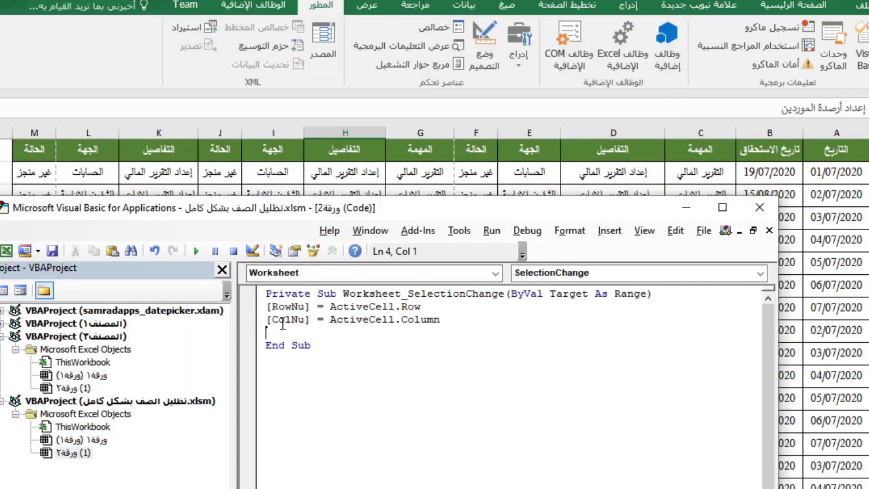
{"action": "key", "text": "alt+F11"}
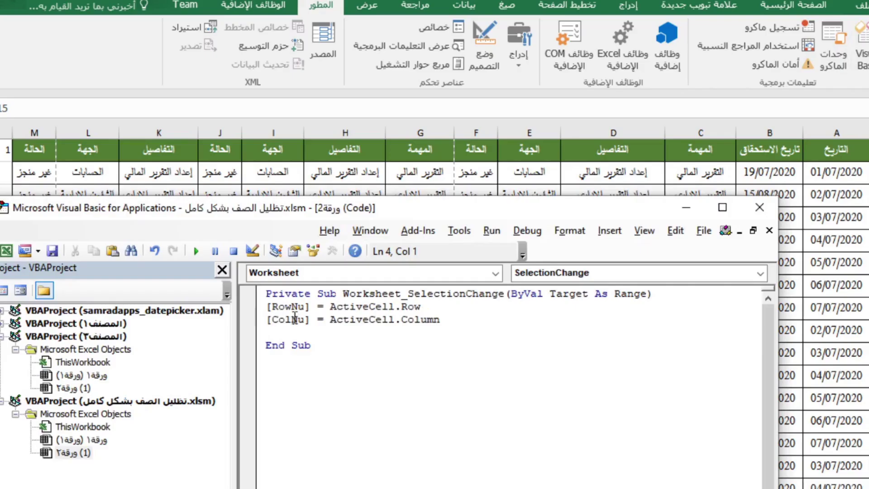
{"action": "left_click_drag", "start_coordinate": [331, 307], "coordinate": [395, 307]}
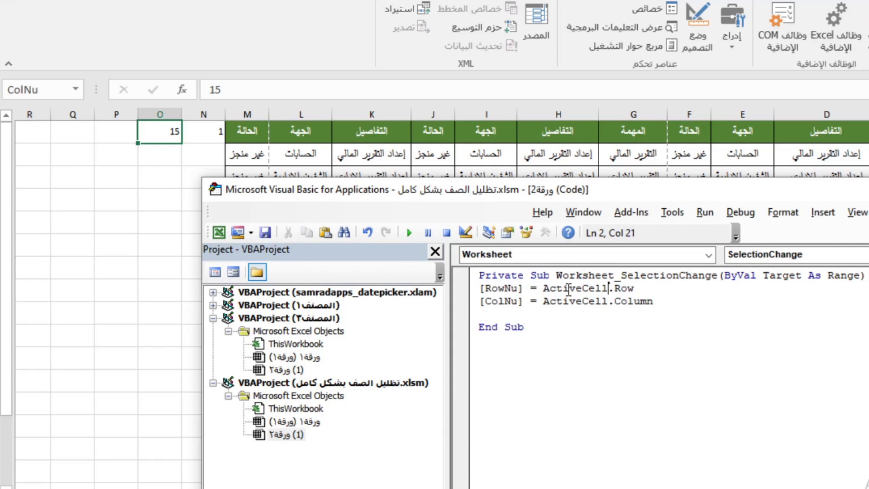
- Review the RowNu and ColNu lines in the procedure, including the ActiveCell.Row and ActiveCell.Column expressions assigned to them
{"action": "left_click", "coordinate": [568, 288]}
{"action": "left_click_drag", "start_coordinate": [543, 288], "coordinate": [635, 298]}
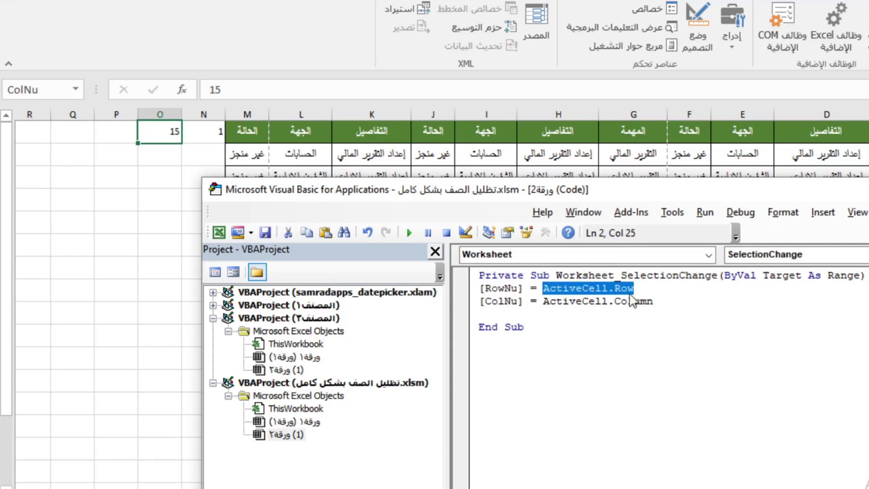
{"action": "left_click", "coordinate": [499, 288]}
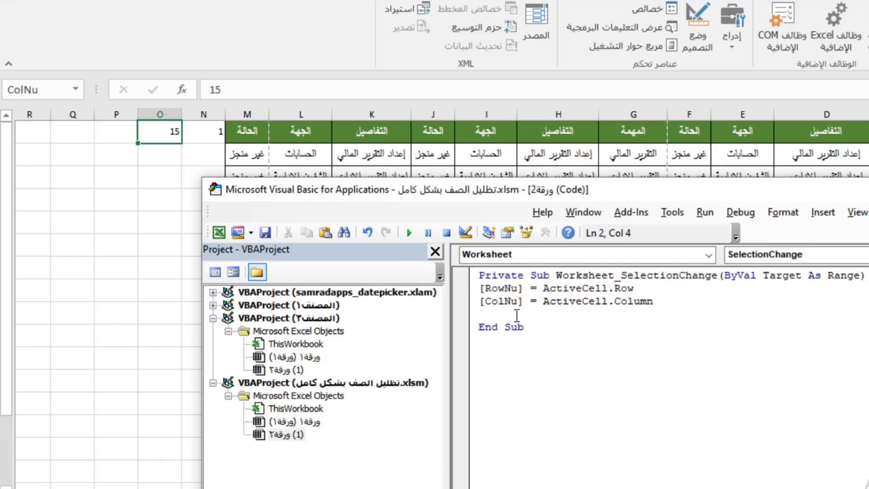
{"action": "left_click_drag", "start_coordinate": [484, 301], "coordinate": [510, 302]}
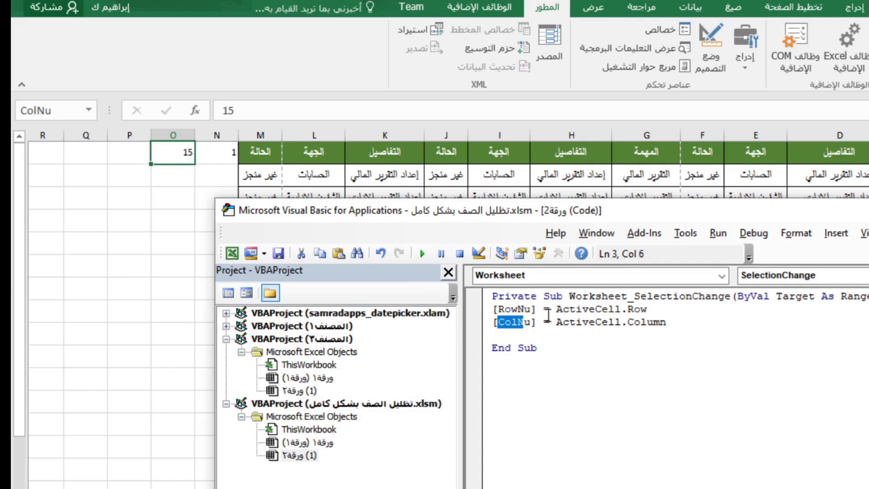
{"action": "left_click_drag", "start_coordinate": [657, 326], "coordinate": [551, 320]}
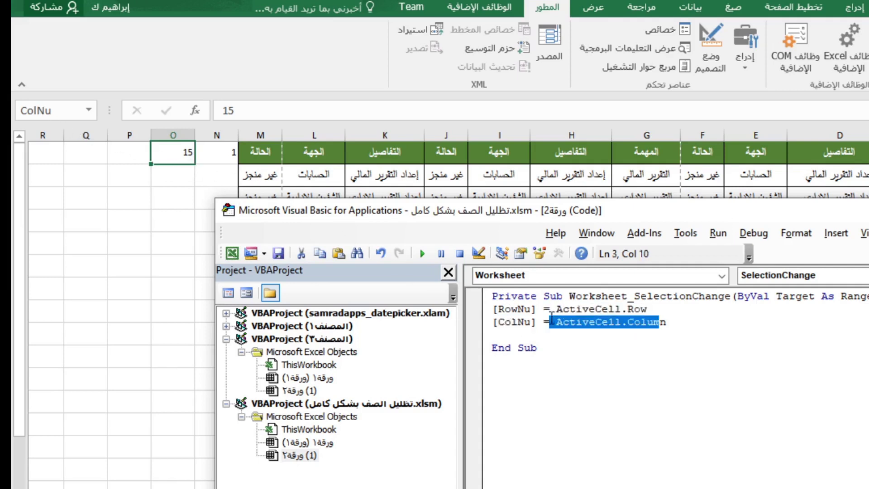
{"action": "left_click", "coordinate": [569, 321]}
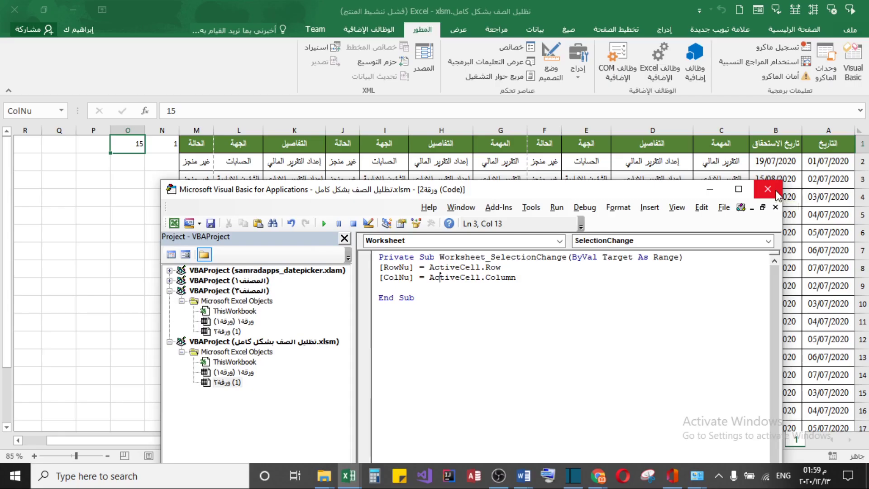
- Close the Visual Basic editor and select cells E5 and E3 to test the row and column numbers in N1 and O1
{"action": "left_click", "coordinate": [775, 194]}
{"action": "left_click", "coordinate": [587, 217]}
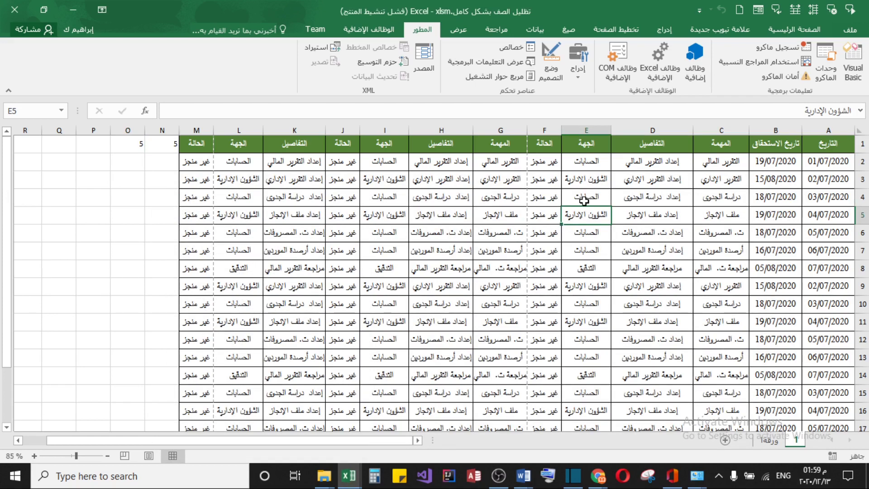
{"action": "left_click", "coordinate": [593, 180]}
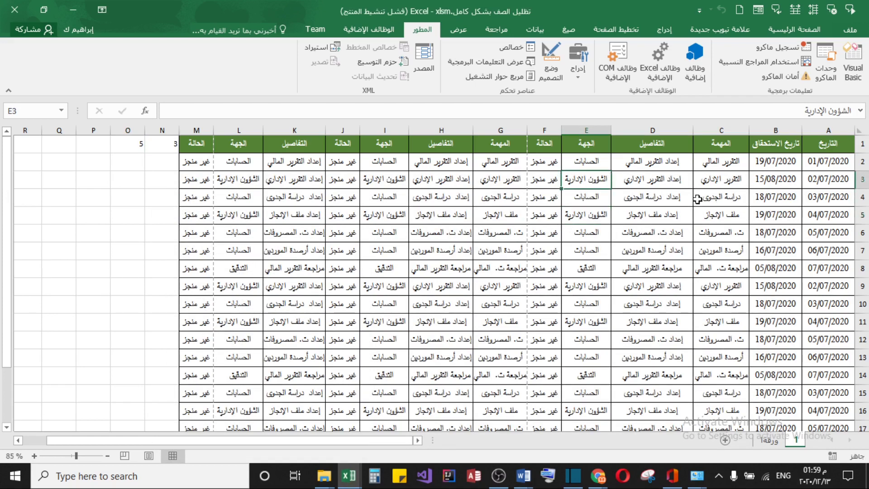
- Make the numbers in N1:O1 larger and bold, and select another table cell to check them
{"action": "left_click_drag", "start_coordinate": [179, 144], "coordinate": [129, 144]}
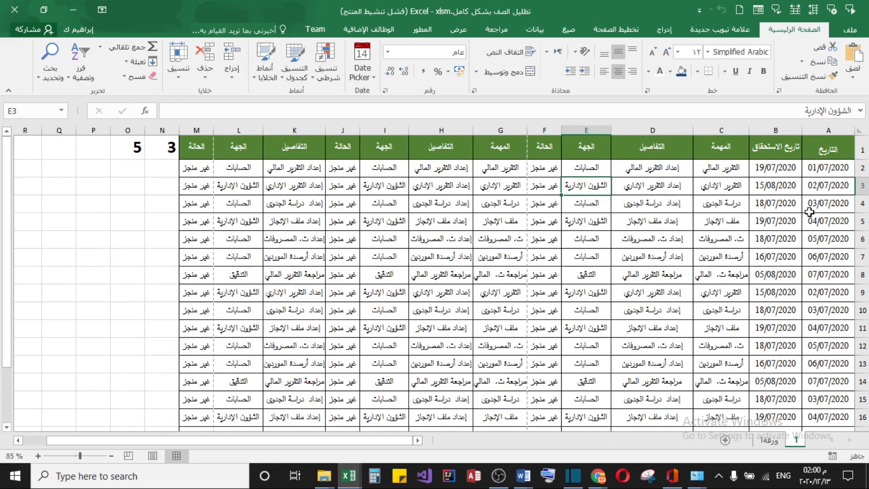
{"action": "left_click", "coordinate": [846, 172]}
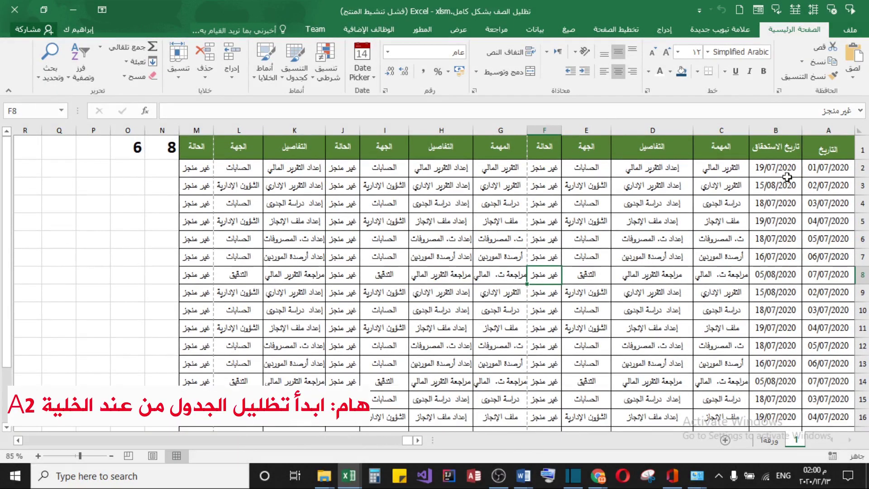
- Add a formula-based conditional formatting rule with =ROW(A2)= RowNu for the table data from A2 through column M
{"action": "left_click_drag", "start_coordinate": [835, 165], "coordinate": [195, 426]}
{"action": "scroll", "coordinate": [195, 407], "scroll_direction": "up", "scroll_amount": 1}
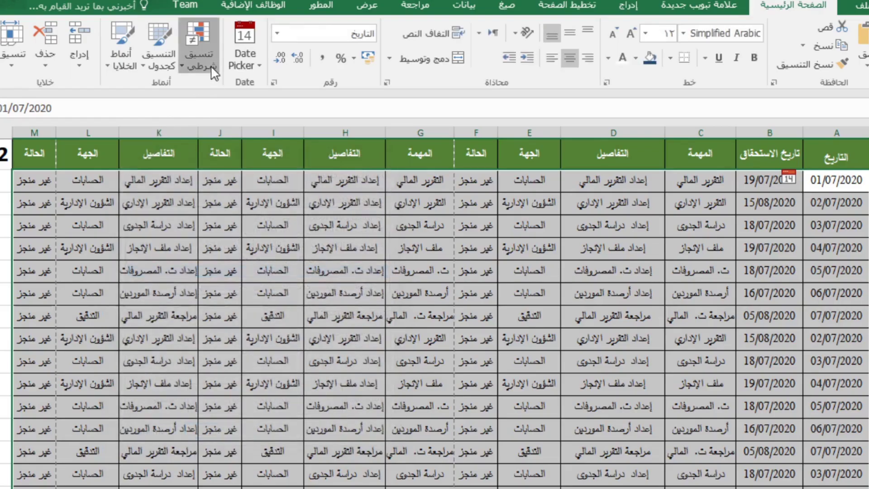
{"action": "left_click", "coordinate": [325, 61]}
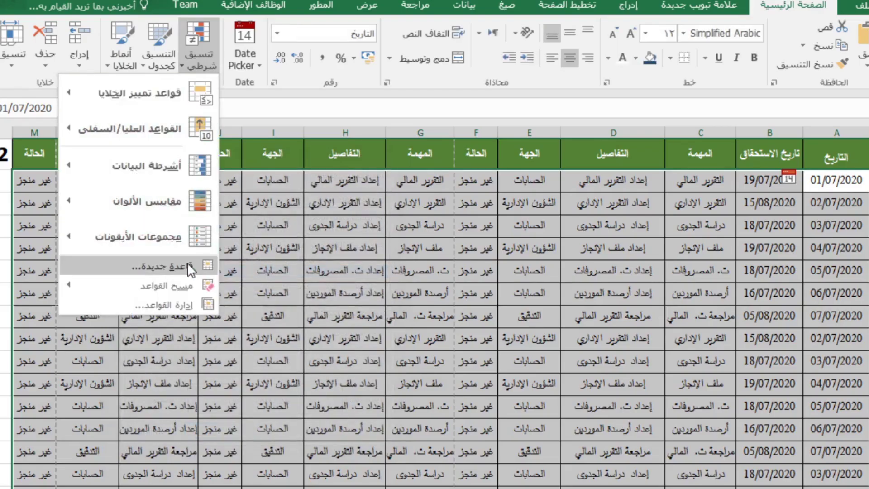
{"action": "left_click", "coordinate": [110, 266]}
{"action": "left_click_drag", "start_coordinate": [308, 156], "coordinate": [386, 168]}
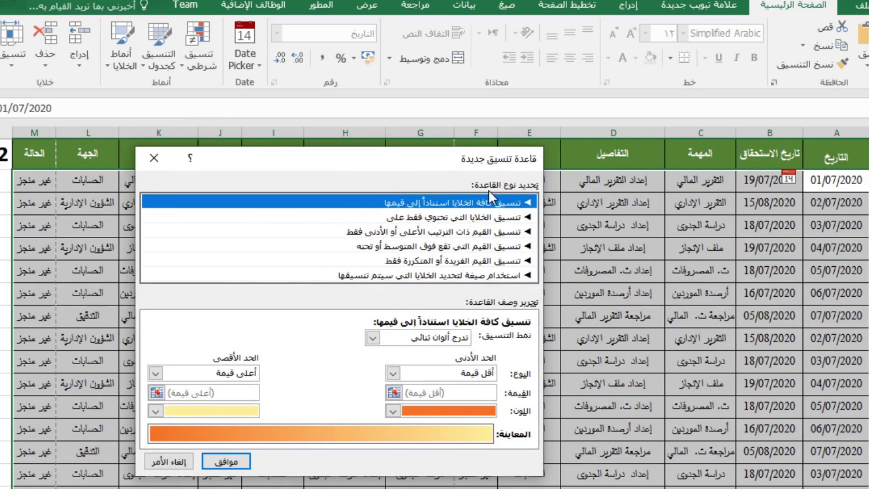
{"action": "left_click", "coordinate": [466, 274]}
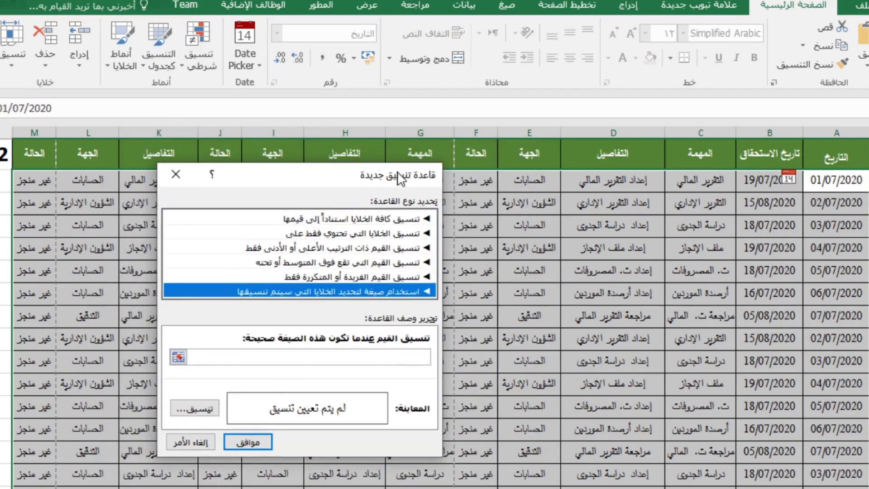
{"action": "left_click_drag", "start_coordinate": [348, 179], "coordinate": [390, 178]}
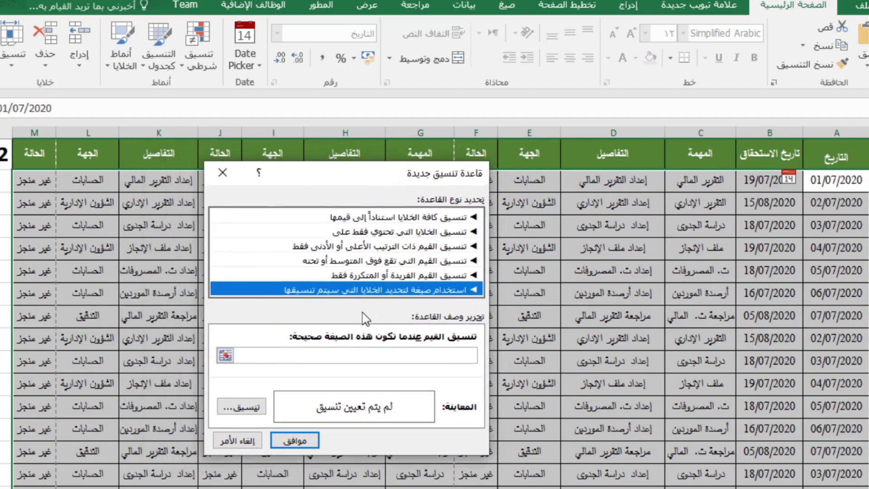
{"action": "left_click", "coordinate": [244, 355]}
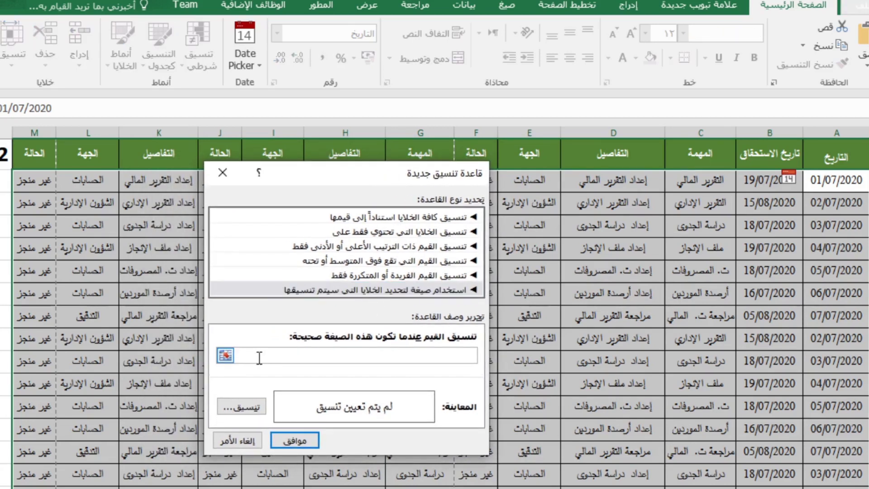
{"action": "left_click", "coordinate": [259, 358]}
{"action": "type", "text": "=ROW(A2)= RowNu"}
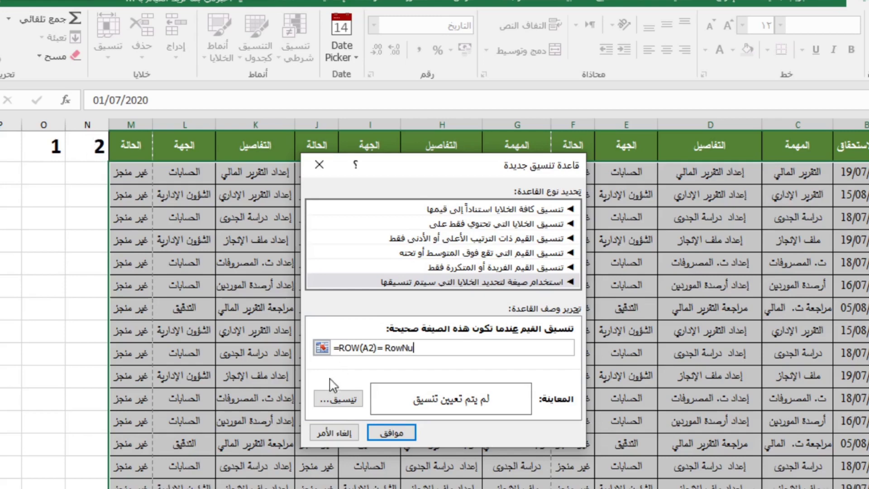
- Give the row rule a light blue fill and bold (غامق) font, and apply the rule
{"action": "left_click", "coordinate": [338, 399]}
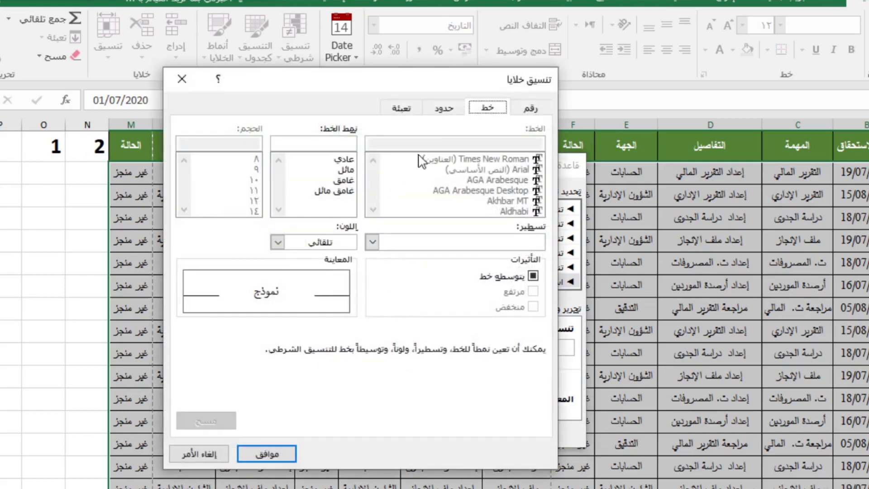
{"action": "left_click", "coordinate": [402, 109]}
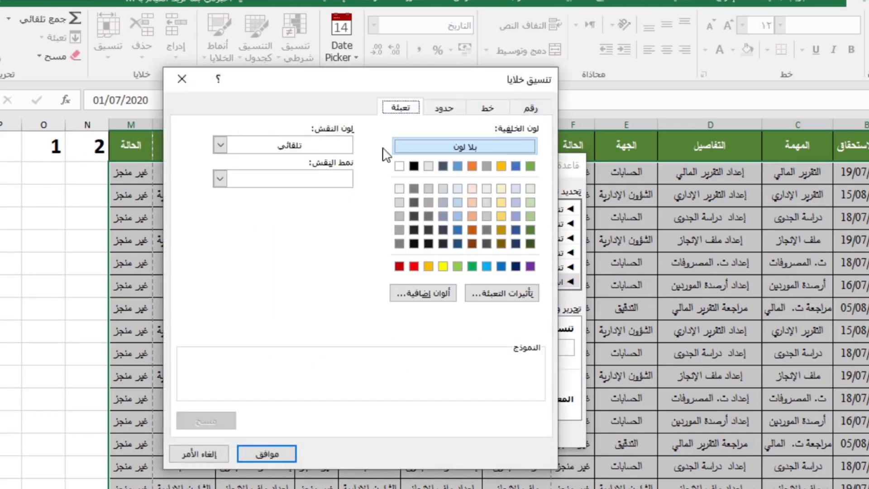
{"action": "left_click", "coordinate": [457, 188]}
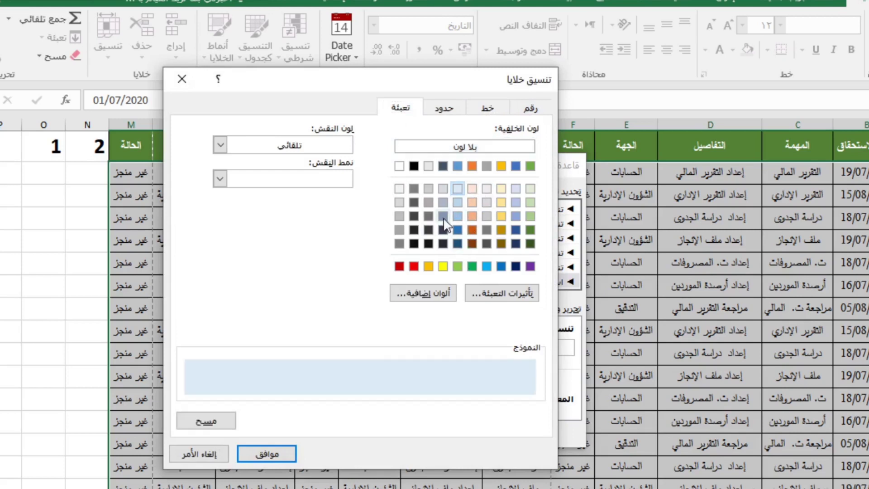
{"action": "left_click", "coordinate": [487, 108]}
{"action": "left_click", "coordinate": [346, 180]}
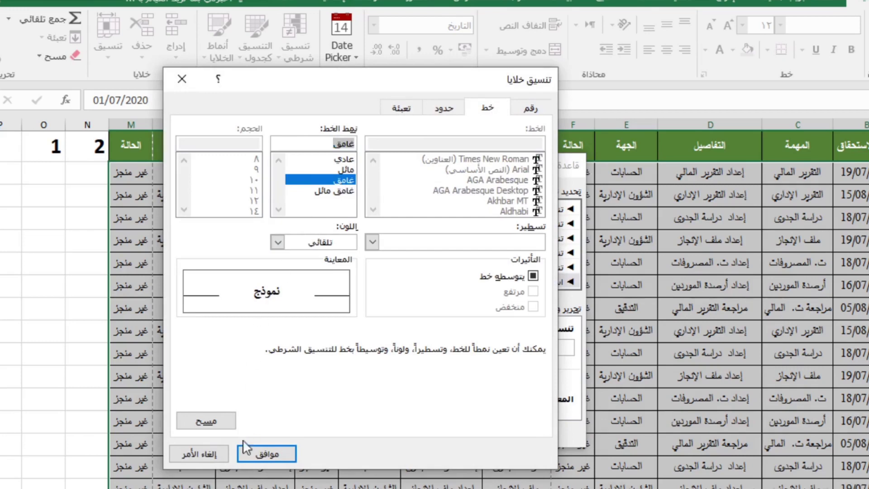
{"action": "left_click", "coordinate": [257, 456]}
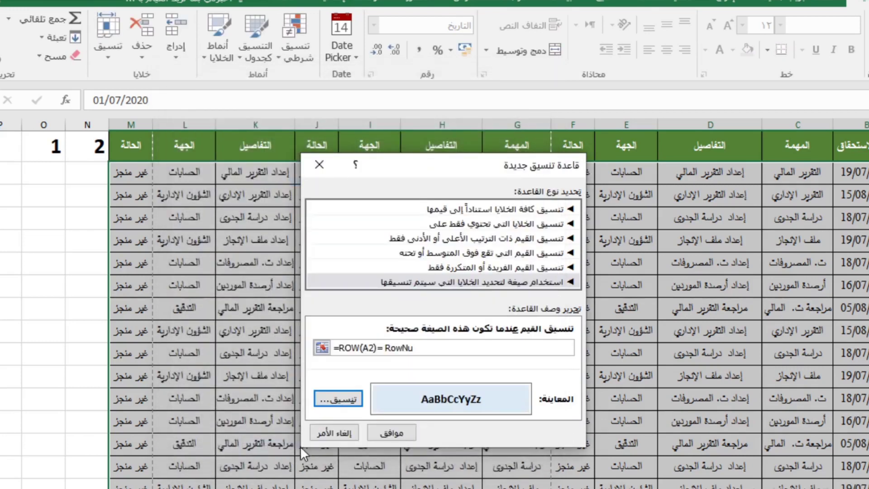
{"action": "left_click", "coordinate": [384, 434]}
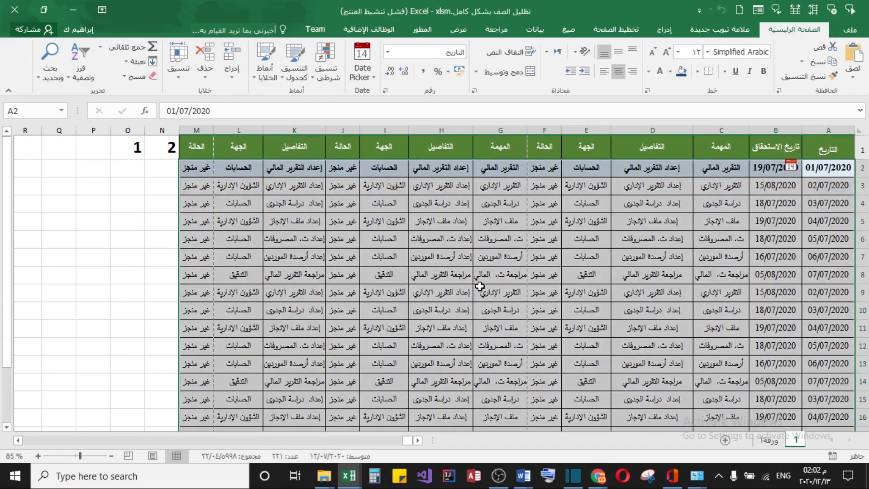
- Test the row highlighting by moving the active cell around the table, including cells G7 and H12
{"action": "left_click", "coordinate": [370, 330]}
{"action": "left_click", "coordinate": [491, 265]}
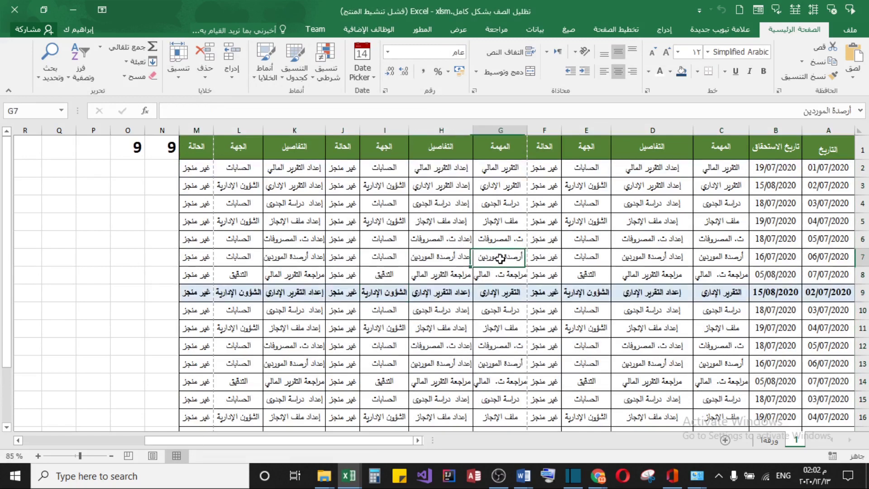
{"action": "key", "text": "Right"}
{"action": "key", "text": "Right"}
{"action": "key", "text": "Down"}
{"action": "key", "text": "Down"}
{"action": "key", "text": "Down"}
{"action": "key", "text": "Left"}
{"action": "key", "text": "Left"}
{"action": "left_click", "coordinate": [426, 353]}
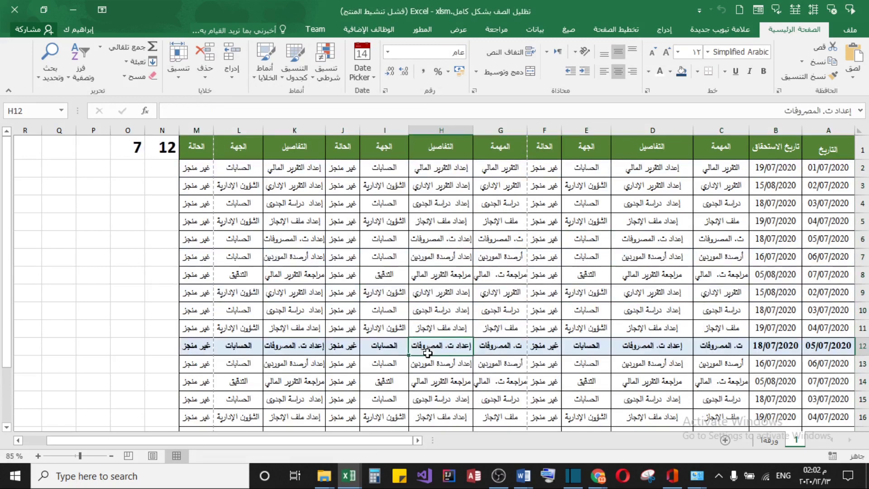
{"action": "left_click", "coordinate": [457, 329]}
{"action": "left_click", "coordinate": [505, 311]}
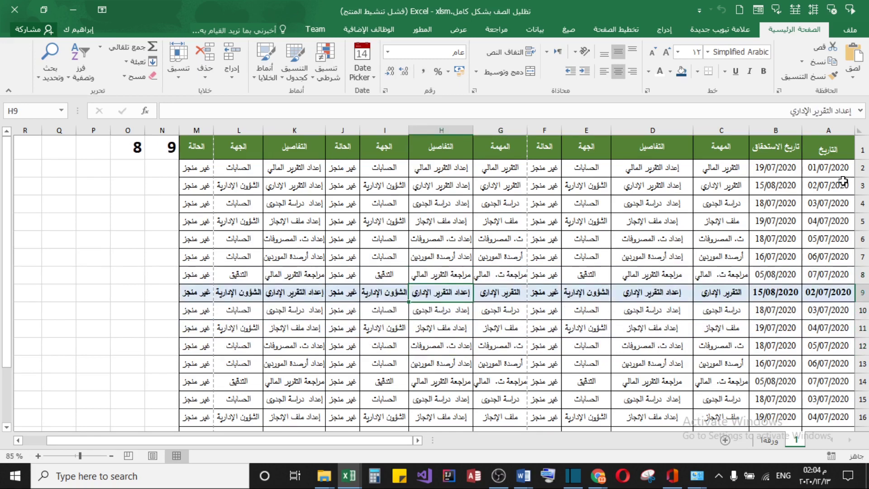
- Add a second formula-based conditional formatting rule with =COLUMN(A2)=ColNu for the table data from A2 through column M
{"action": "left_click_drag", "start_coordinate": [837, 168], "coordinate": [198, 408]}
{"action": "scroll", "coordinate": [351, 375], "scroll_direction": "up", "scroll_amount": 1}
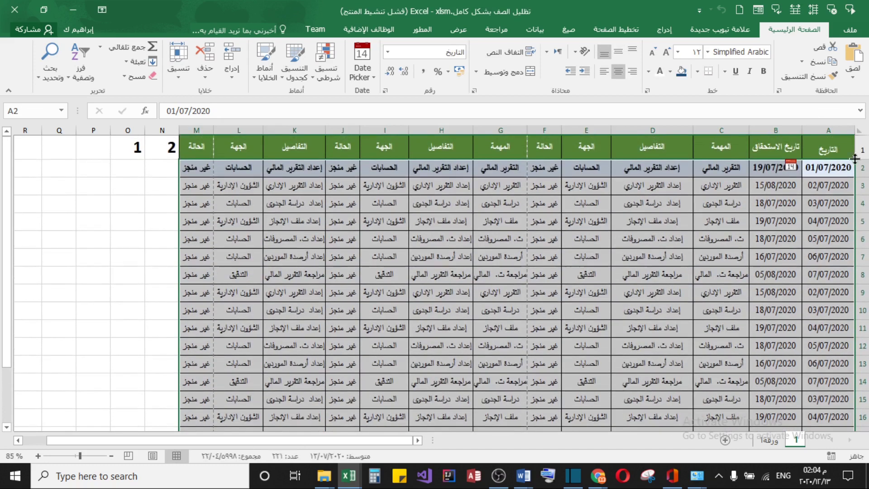
{"action": "left_click", "coordinate": [325, 61]}
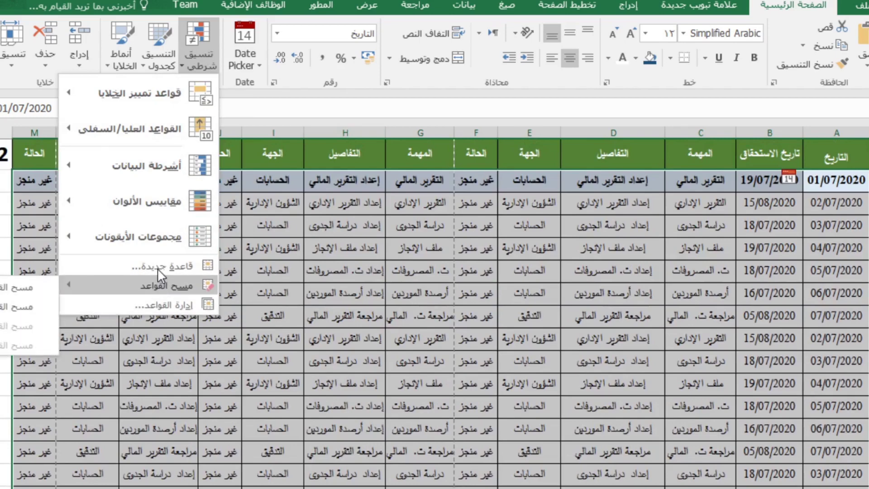
{"action": "left_click", "coordinate": [158, 265]}
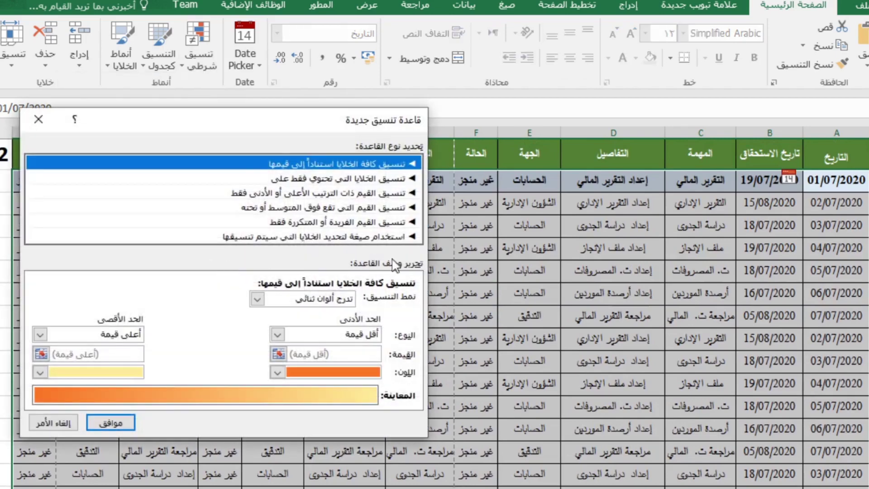
{"action": "left_click", "coordinate": [401, 237]}
{"action": "left_click_drag", "start_coordinate": [215, 127], "coordinate": [340, 130]}
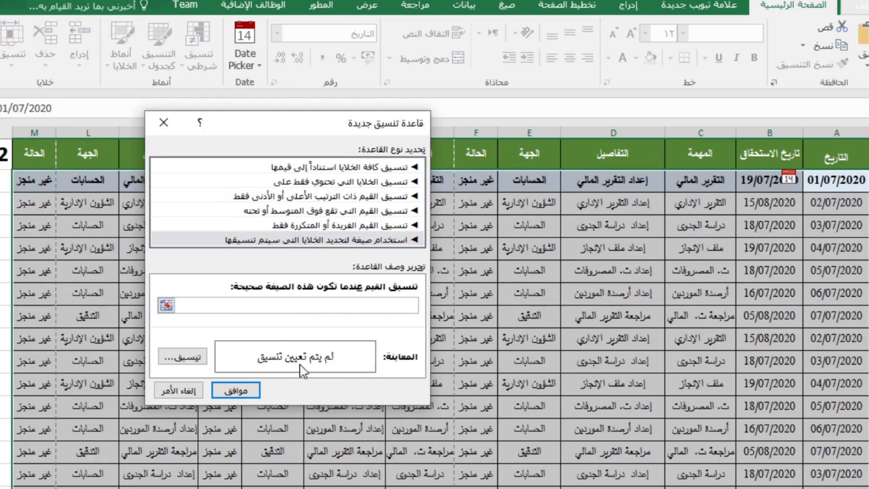
{"action": "type", "text": "=COLUMN(A2)=ColNu"}
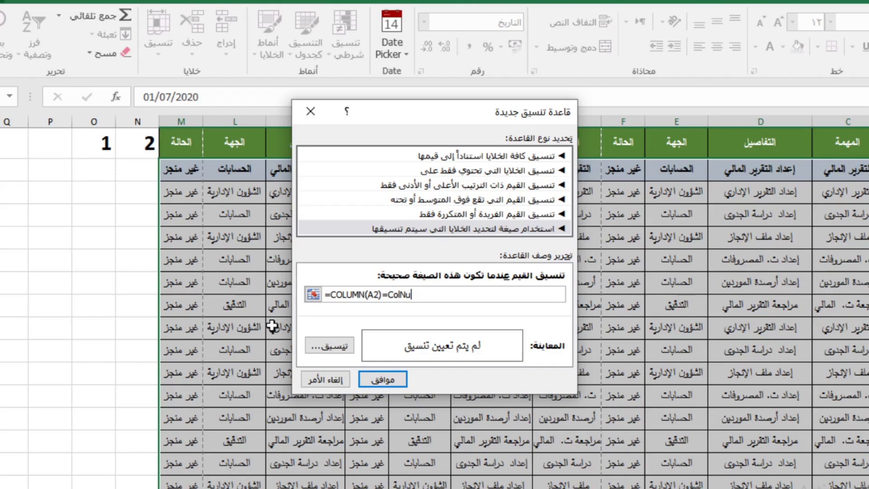
- Give the column rule a light blue fill and bold (غامق) font, and apply the rule
{"action": "left_click", "coordinate": [322, 347]}
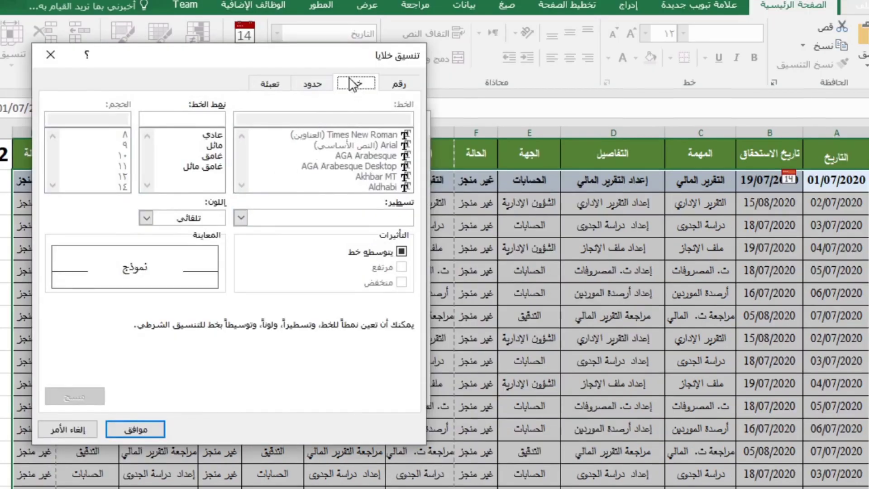
{"action": "left_click", "coordinate": [285, 84]}
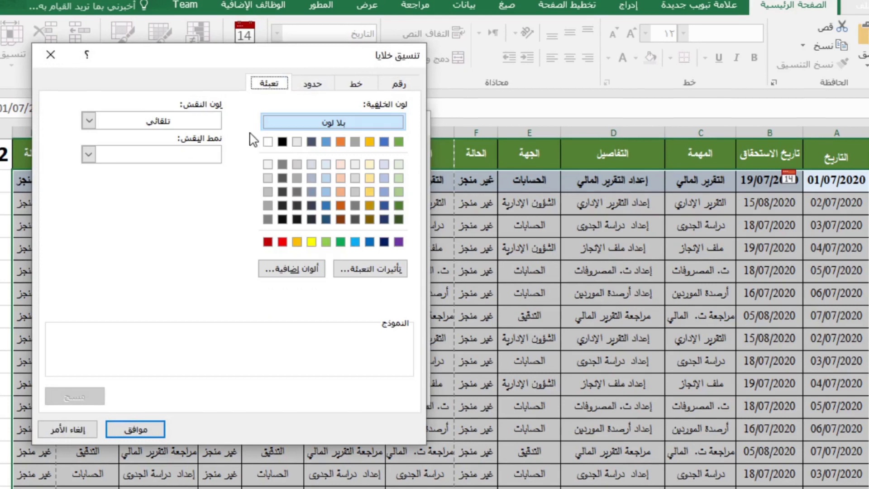
{"action": "left_click", "coordinate": [325, 164]}
{"action": "left_click", "coordinate": [355, 85]}
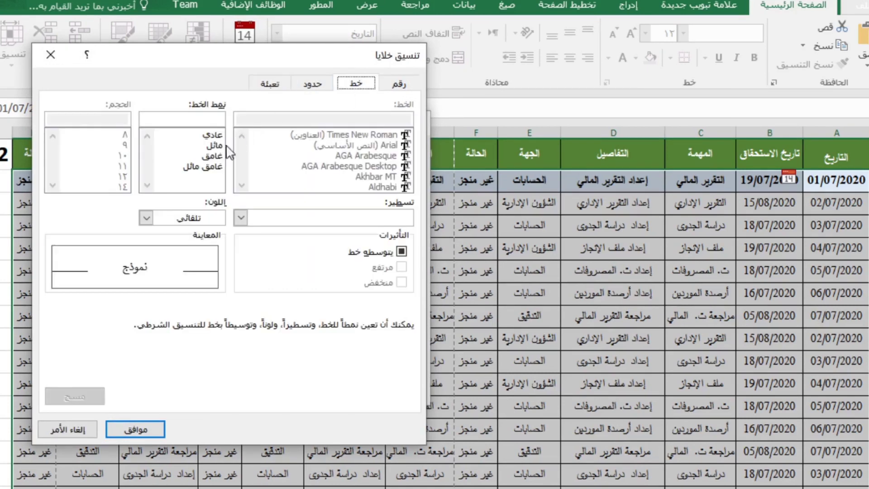
{"action": "left_click", "coordinate": [211, 156]}
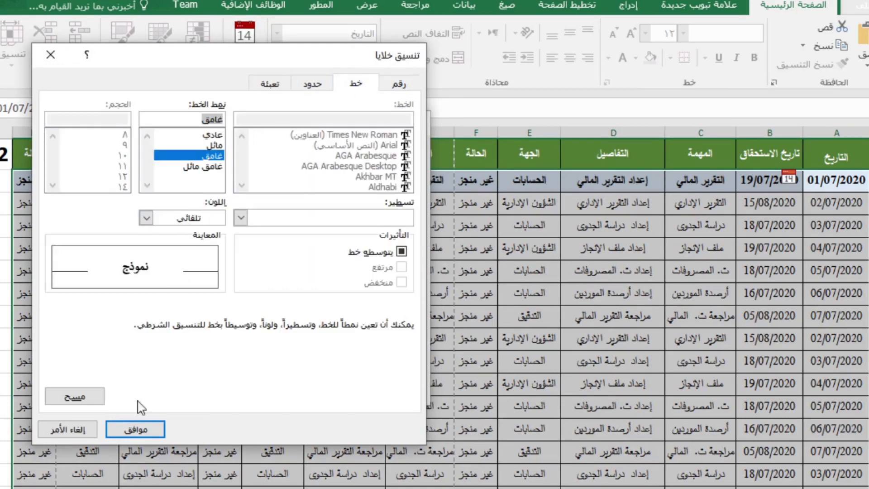
{"action": "left_click", "coordinate": [136, 429]}
{"action": "left_click", "coordinate": [238, 389]}
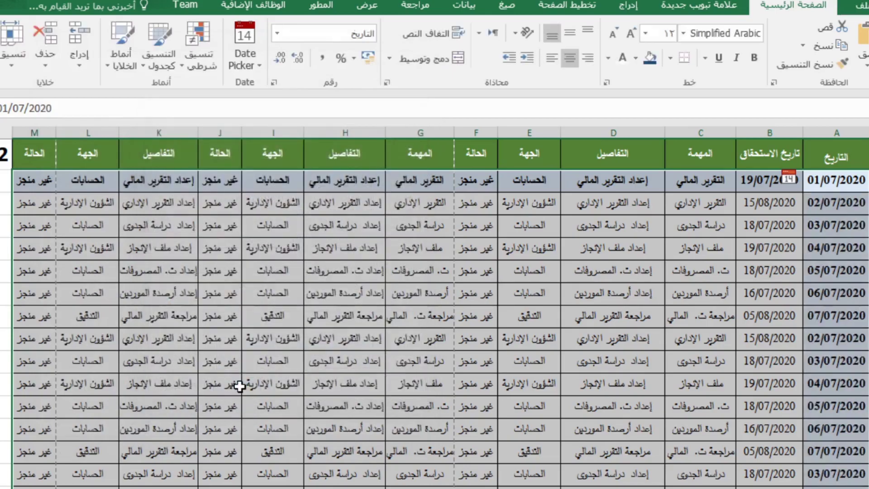
- Test the combined row and column highlighting by moving the active cell around the table, including cells G9, G4, H13 and D10
{"action": "left_click", "coordinate": [498, 284]}
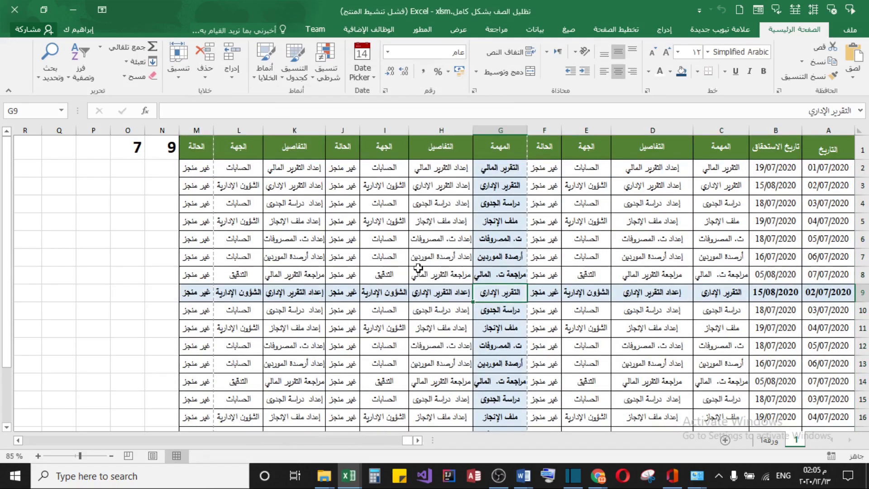
{"action": "left_click", "coordinate": [442, 274]}
{"action": "left_click", "coordinate": [332, 224]}
{"action": "left_click", "coordinate": [475, 206]}
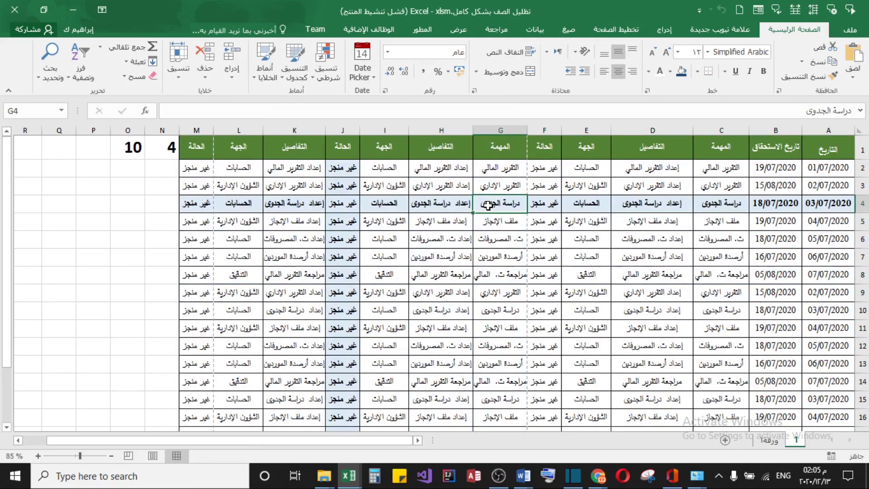
{"action": "left_click", "coordinate": [446, 268]}
{"action": "left_click", "coordinate": [385, 240]}
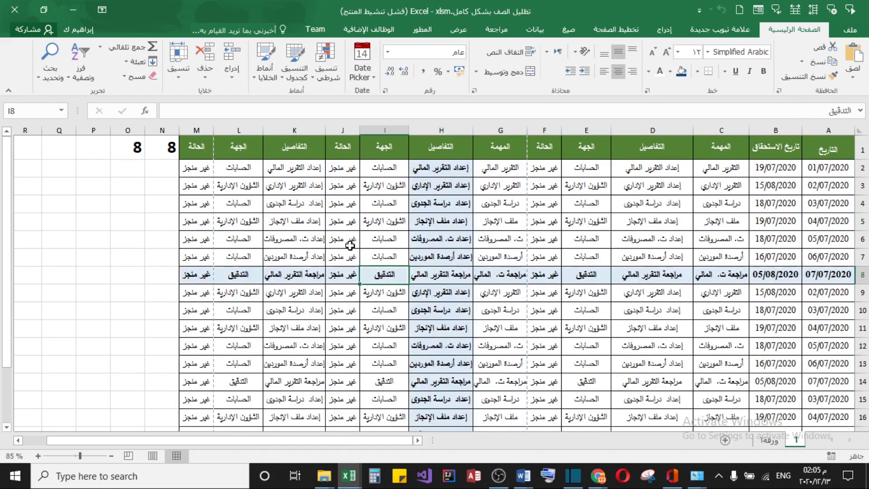
{"action": "left_click", "coordinate": [343, 233]}
{"action": "left_click", "coordinate": [297, 214]}
{"action": "left_click", "coordinate": [441, 363]}
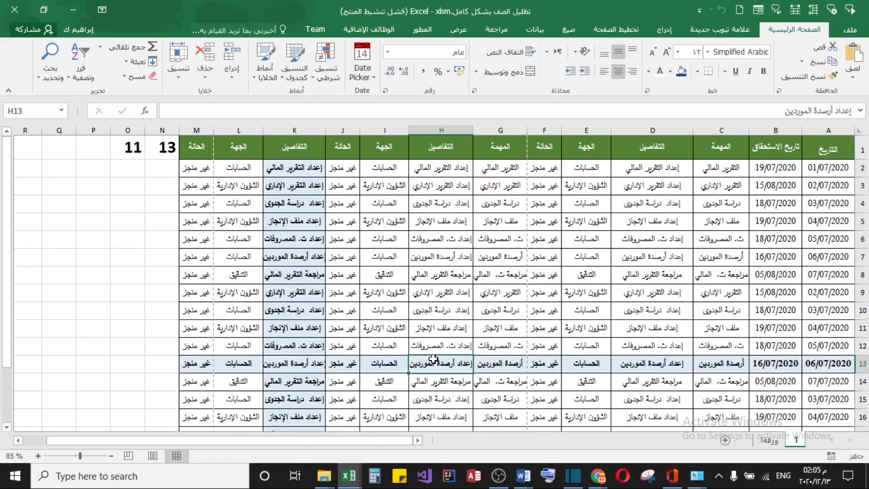
{"action": "left_click", "coordinate": [516, 345]}
{"action": "left_click", "coordinate": [633, 310]}
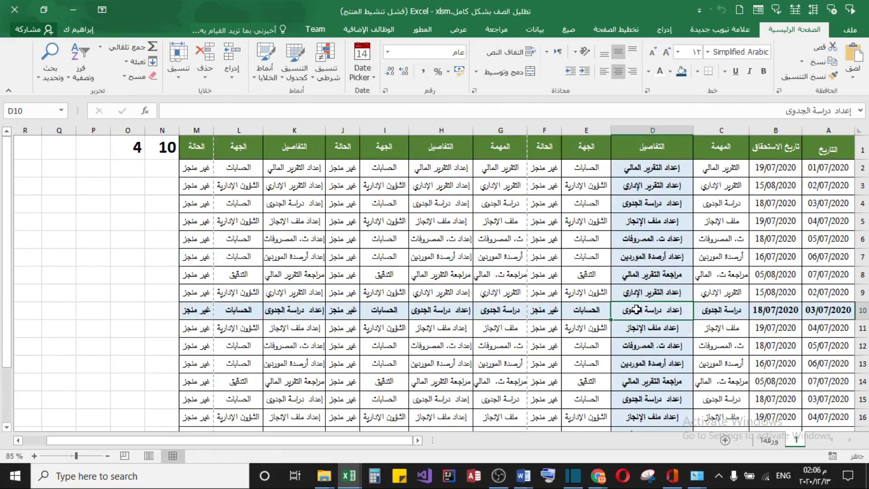
- Check the print preview from cell D10, and again from empty row 23 outside the table, in landscape with all columns on one page
{"action": "key", "text": "ctrl+p"}
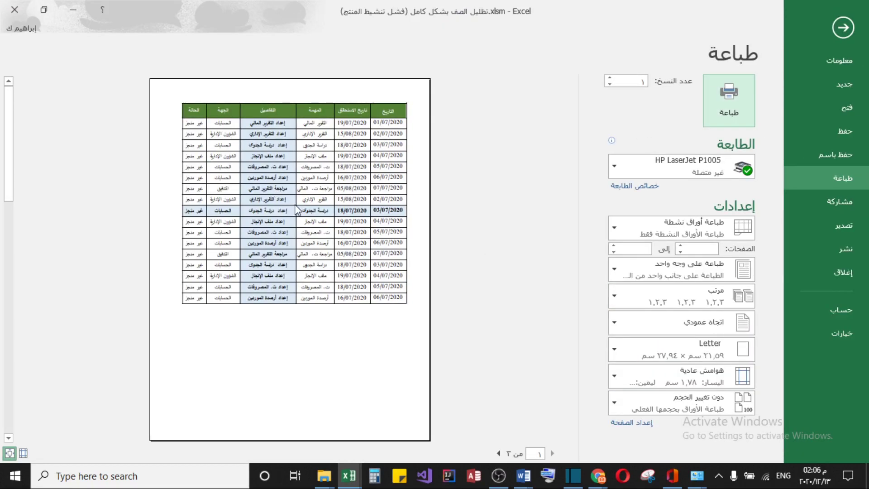
{"action": "key", "text": "Escape"}
{"action": "scroll", "coordinate": [100, 265], "scroll_direction": "up", "scroll_amount": 2}
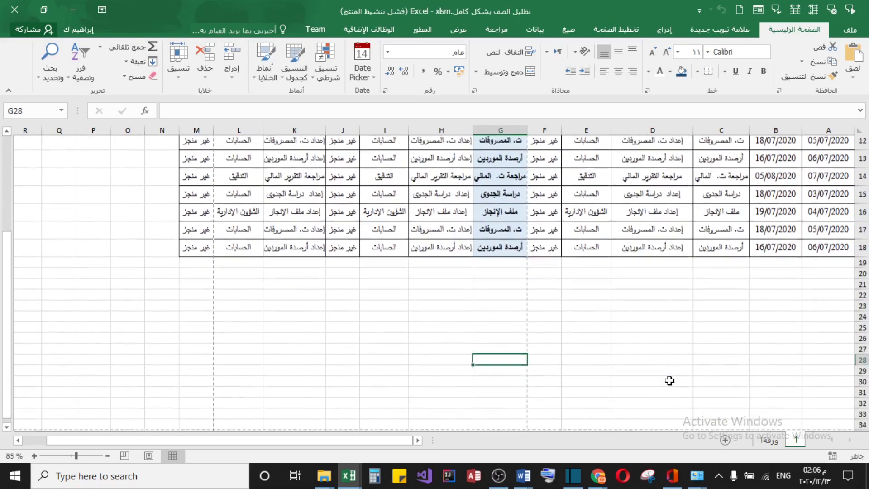
{"action": "scroll", "coordinate": [665, 370], "scroll_direction": "down", "scroll_amount": 2}
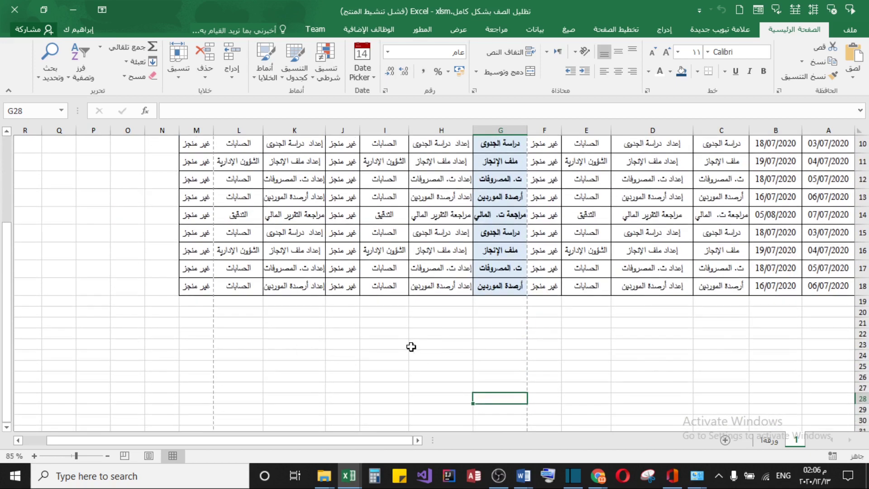
{"action": "left_click", "coordinate": [72, 342]}
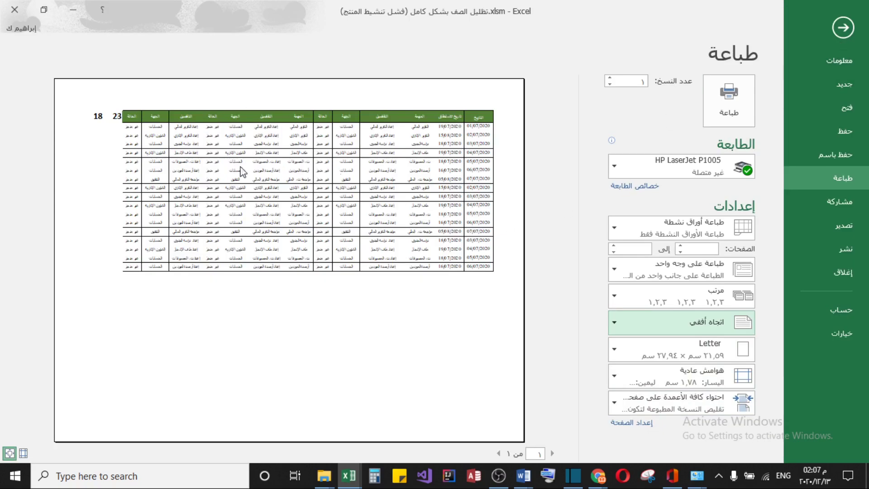
{"action": "left_click", "coordinate": [845, 30]}
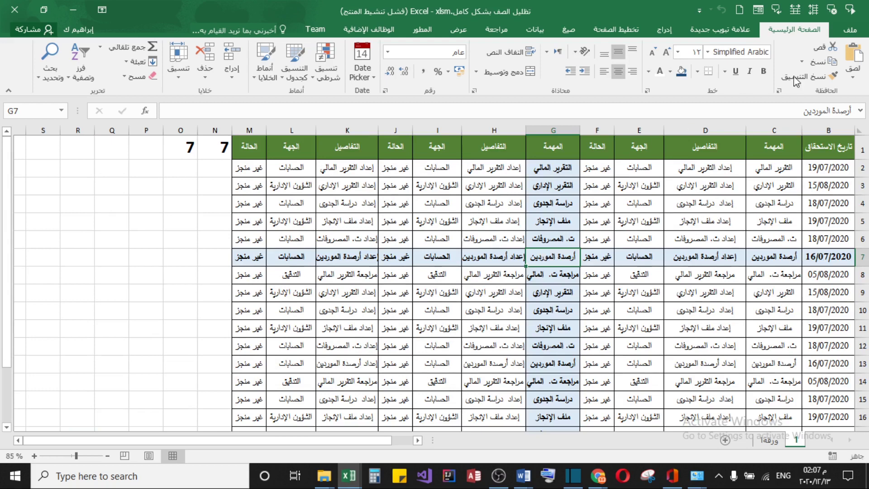
- Save a copy of the workbook in the تظليل الصف بشكل كامل folder as Excel Macro-Enabled Workbook (*.xlsm)
{"action": "left_click", "coordinate": [850, 29]}
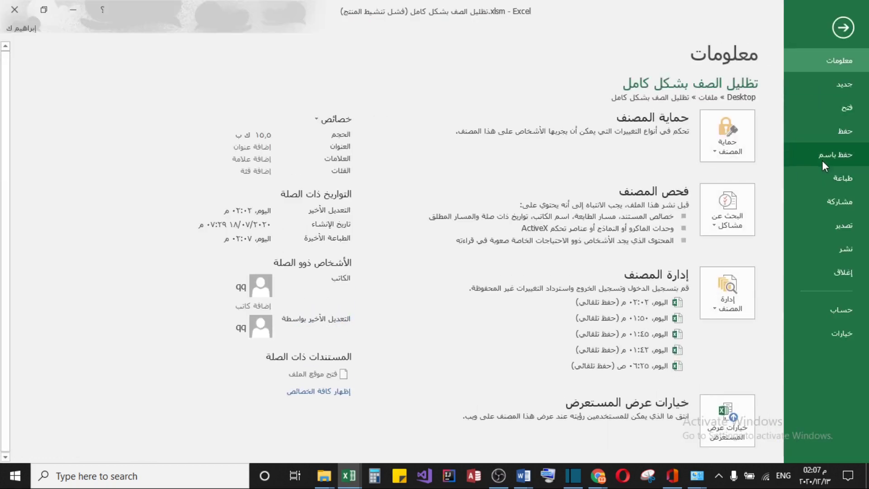
{"action": "left_click", "coordinate": [822, 159]}
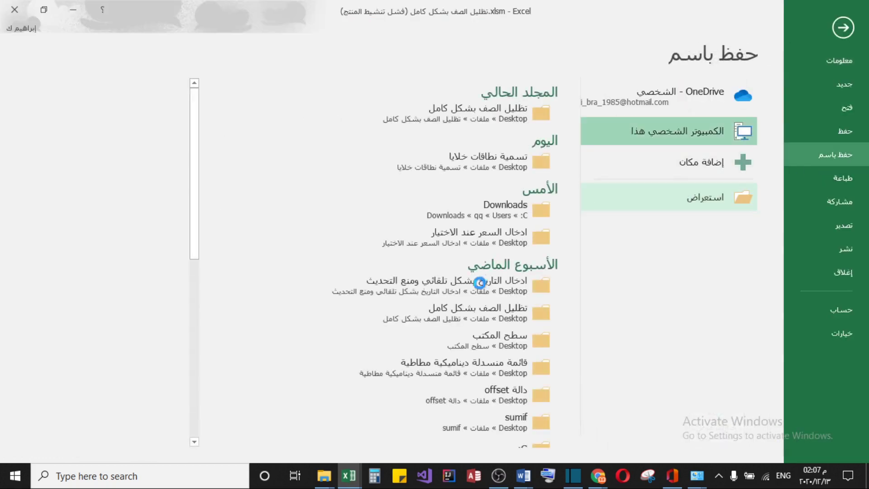
{"action": "left_click", "coordinate": [473, 309]}
{"action": "left_click", "coordinate": [596, 349]}
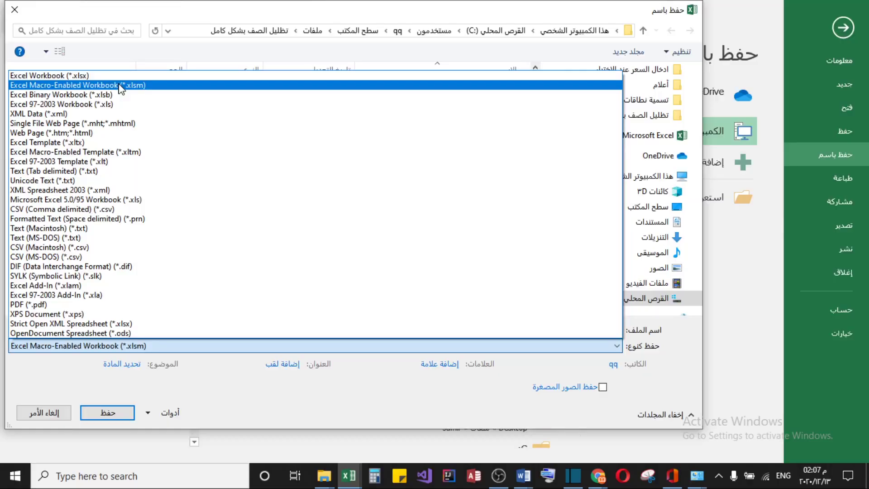
{"action": "left_click", "coordinate": [120, 86]}
{"action": "left_click", "coordinate": [120, 86]}
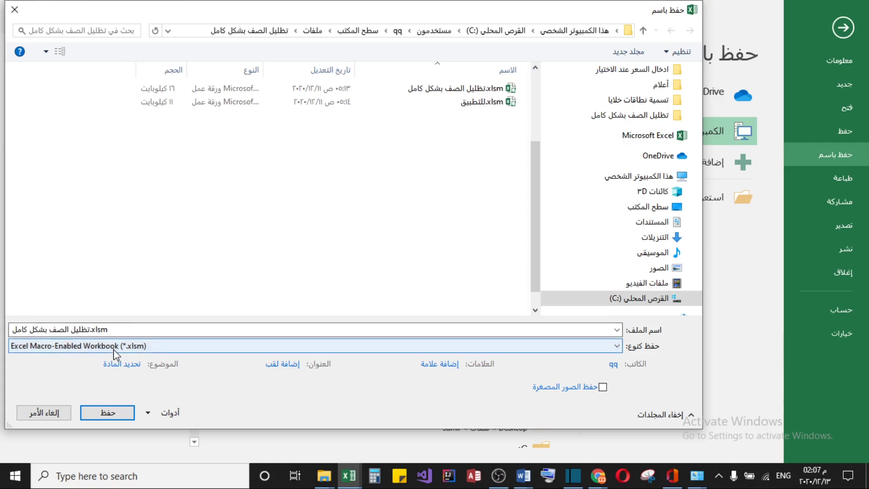